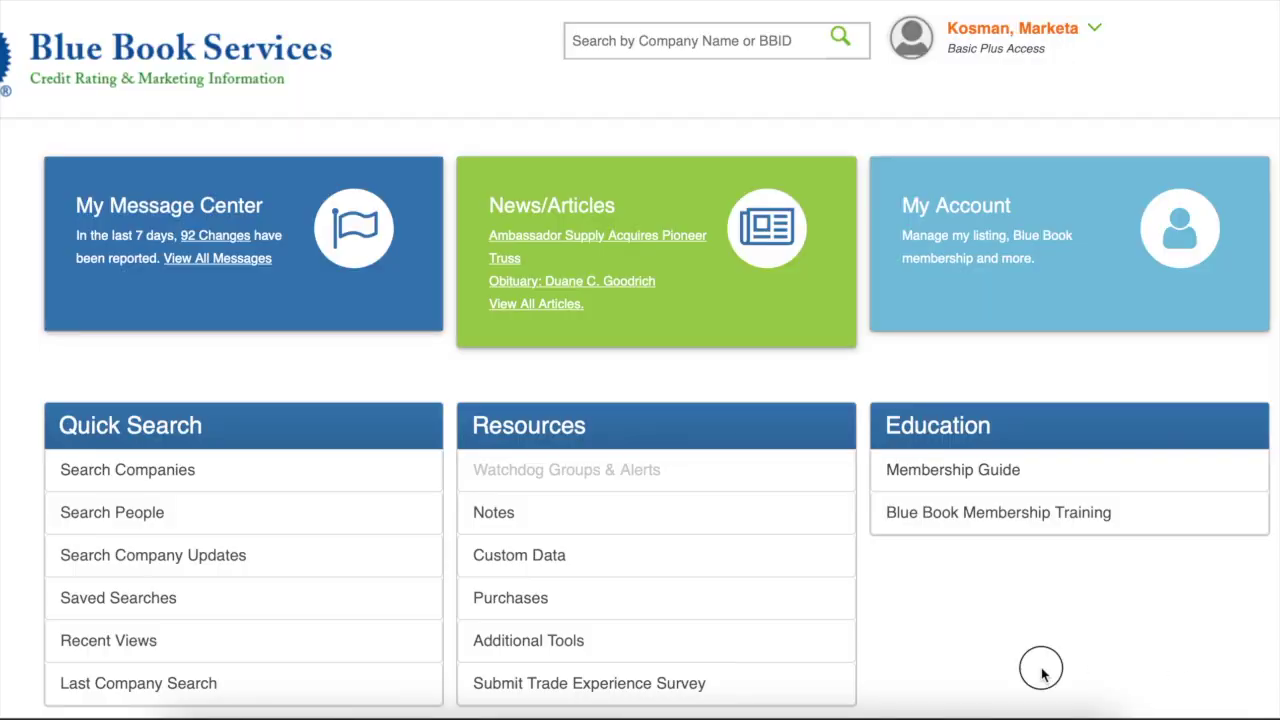
Start a new company search and pick Dimensional Lumber as the product criterion.
left_click(212, 486)
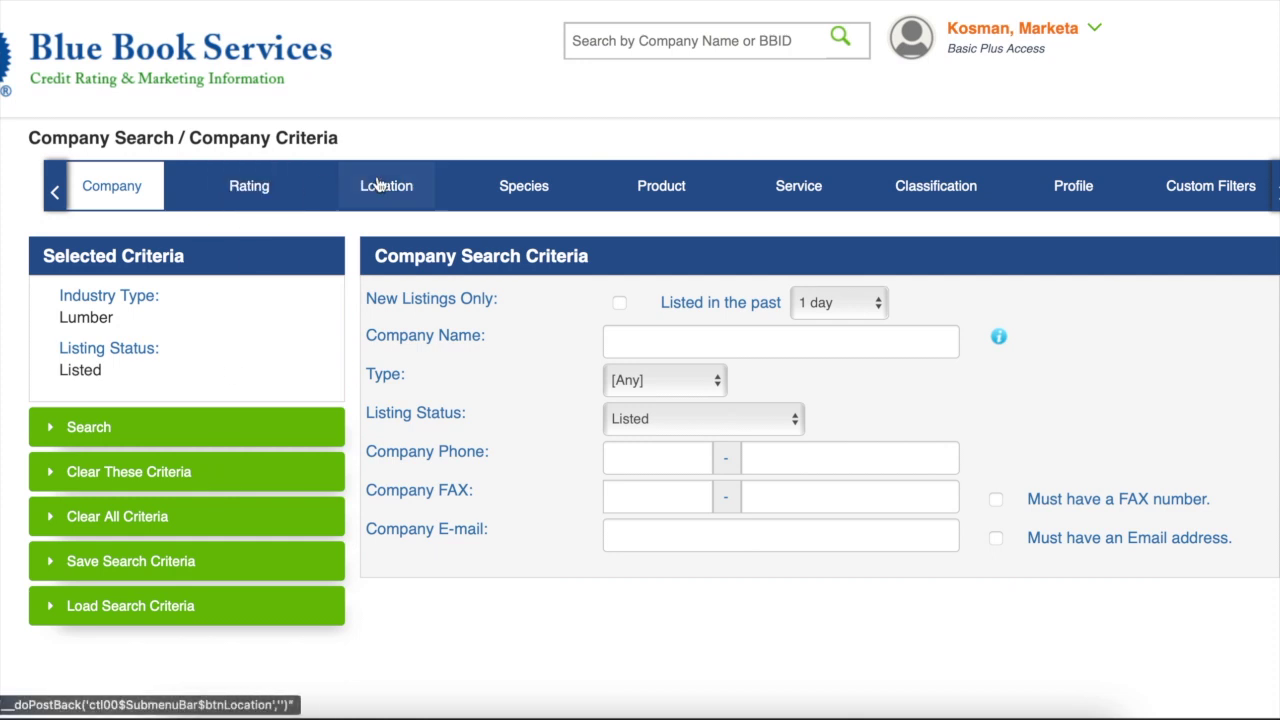
left_click(660, 188)
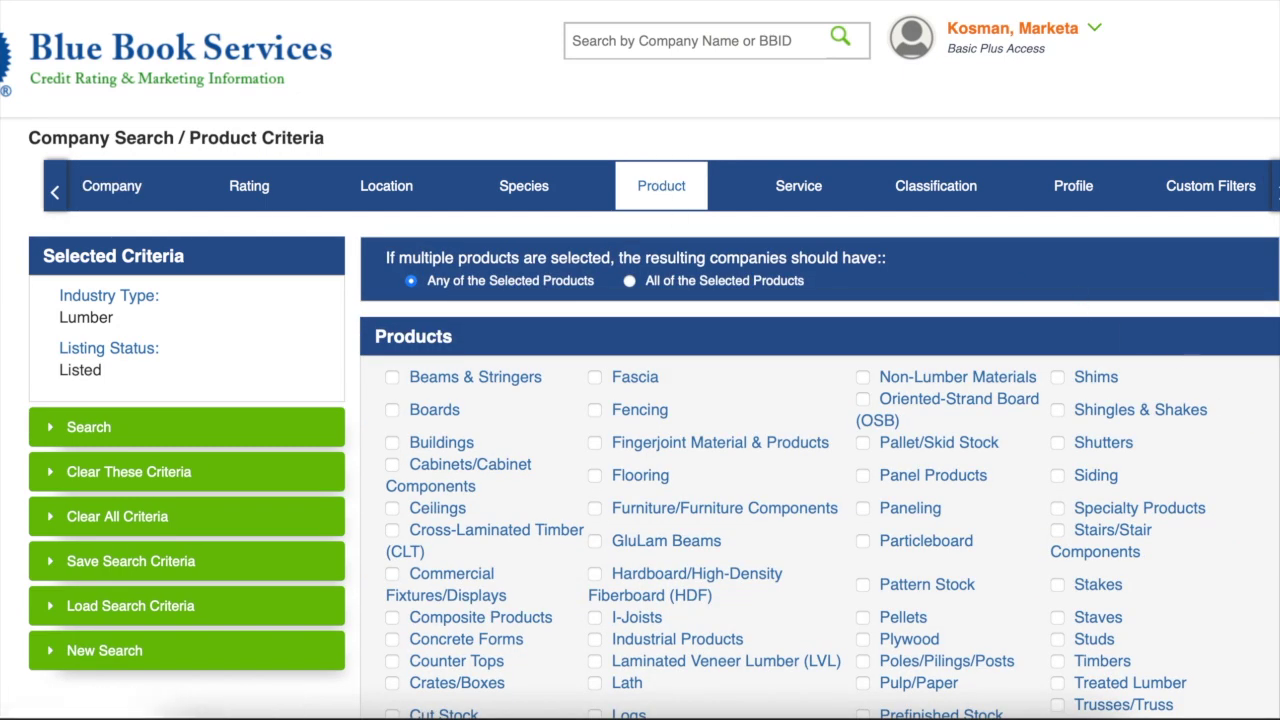
scroll(654, 418, "down", 3)
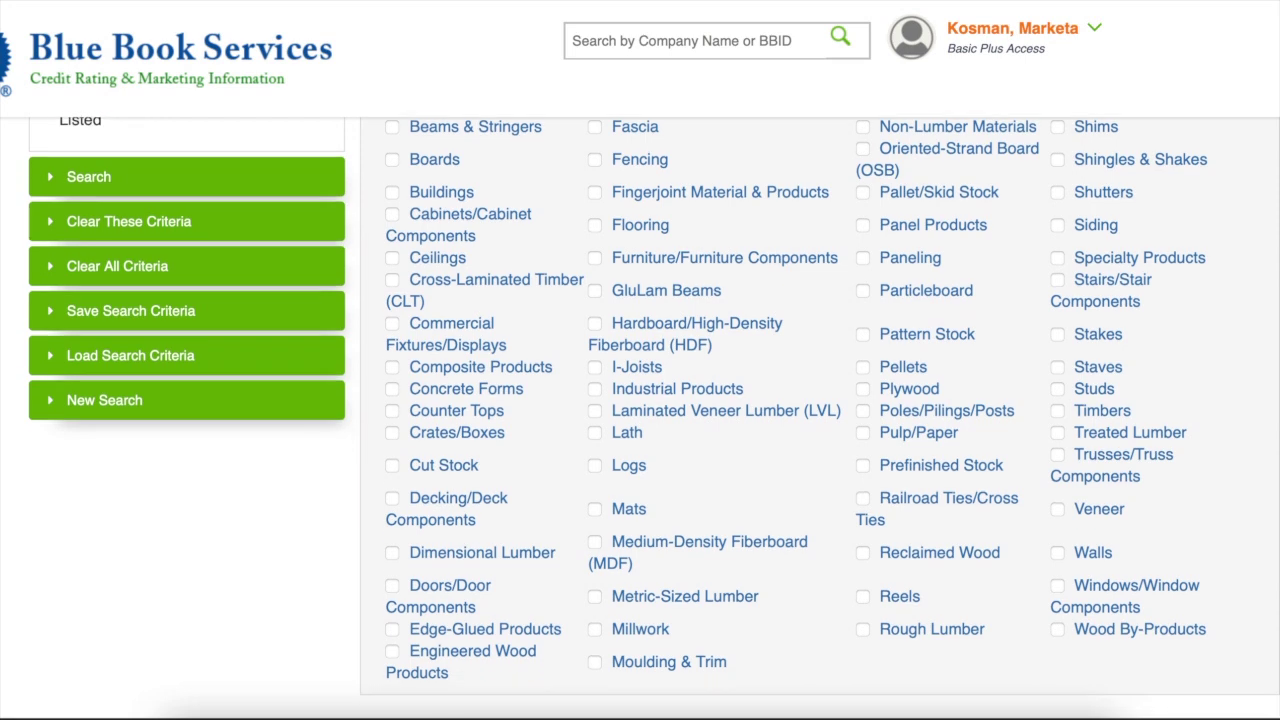
scroll(654, 418, "down", 2)
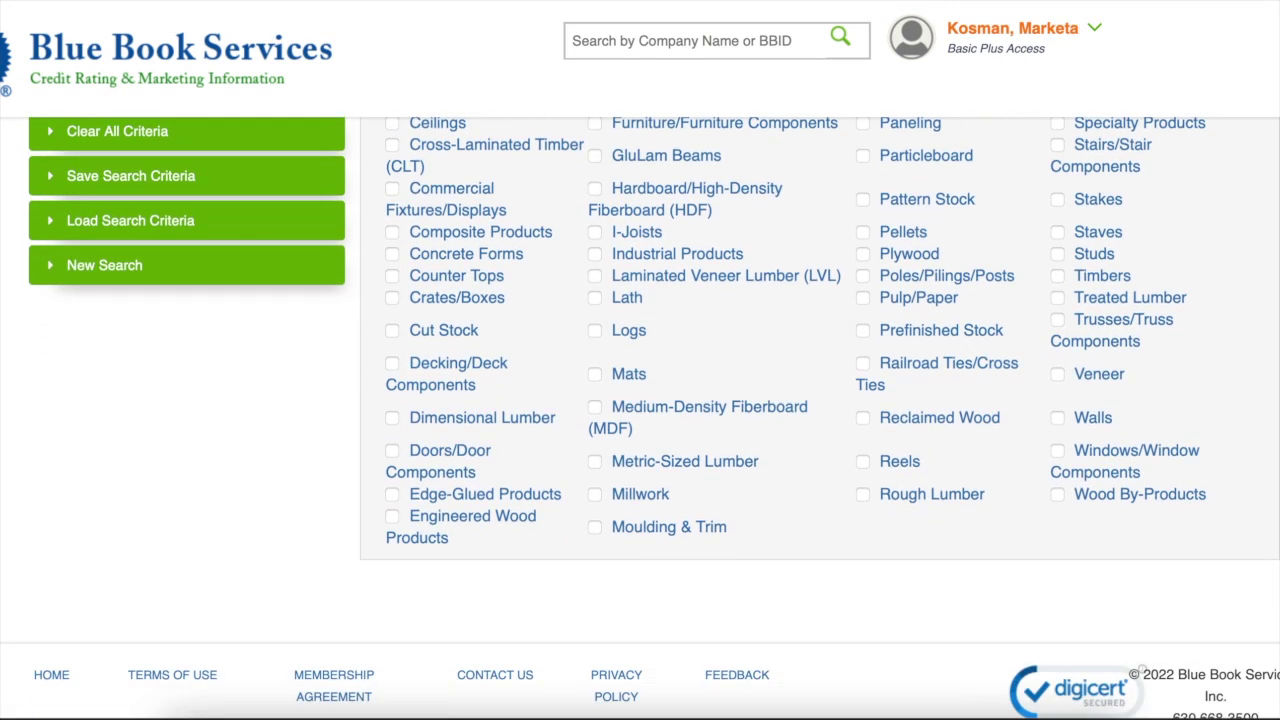
scroll(982, 404, "up", 2)
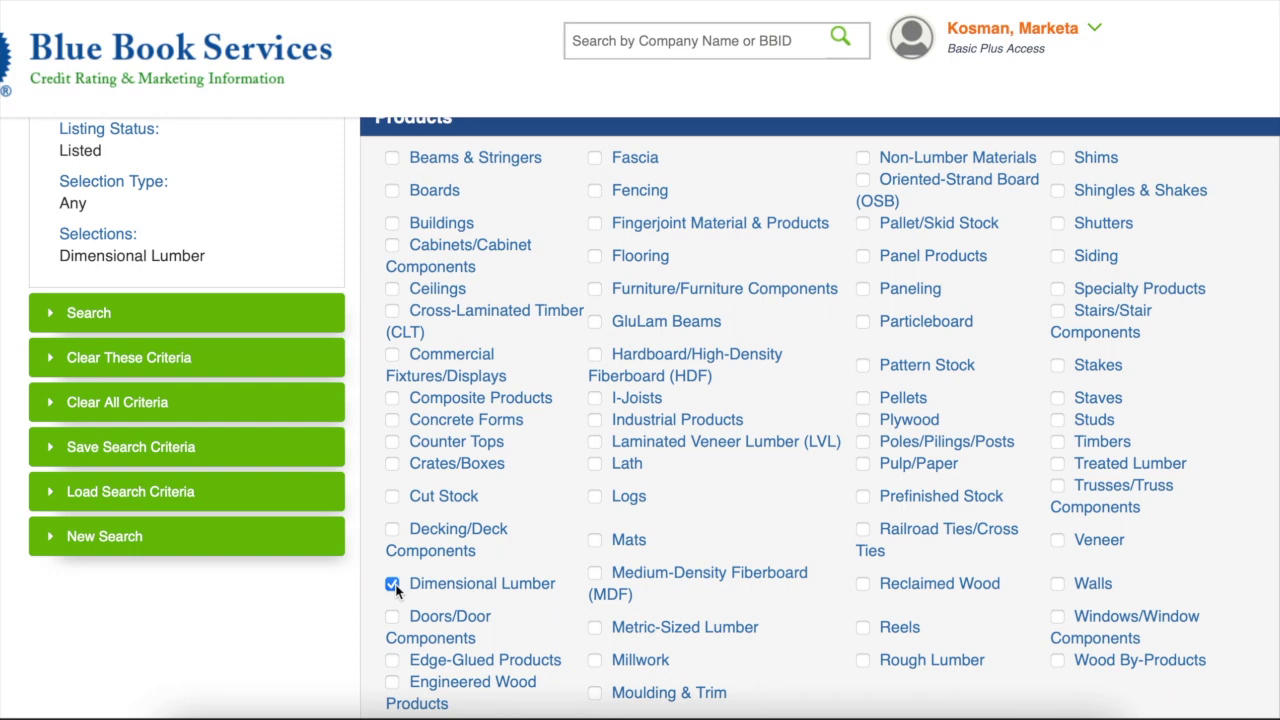
scroll(1124, 120, "up", 3)
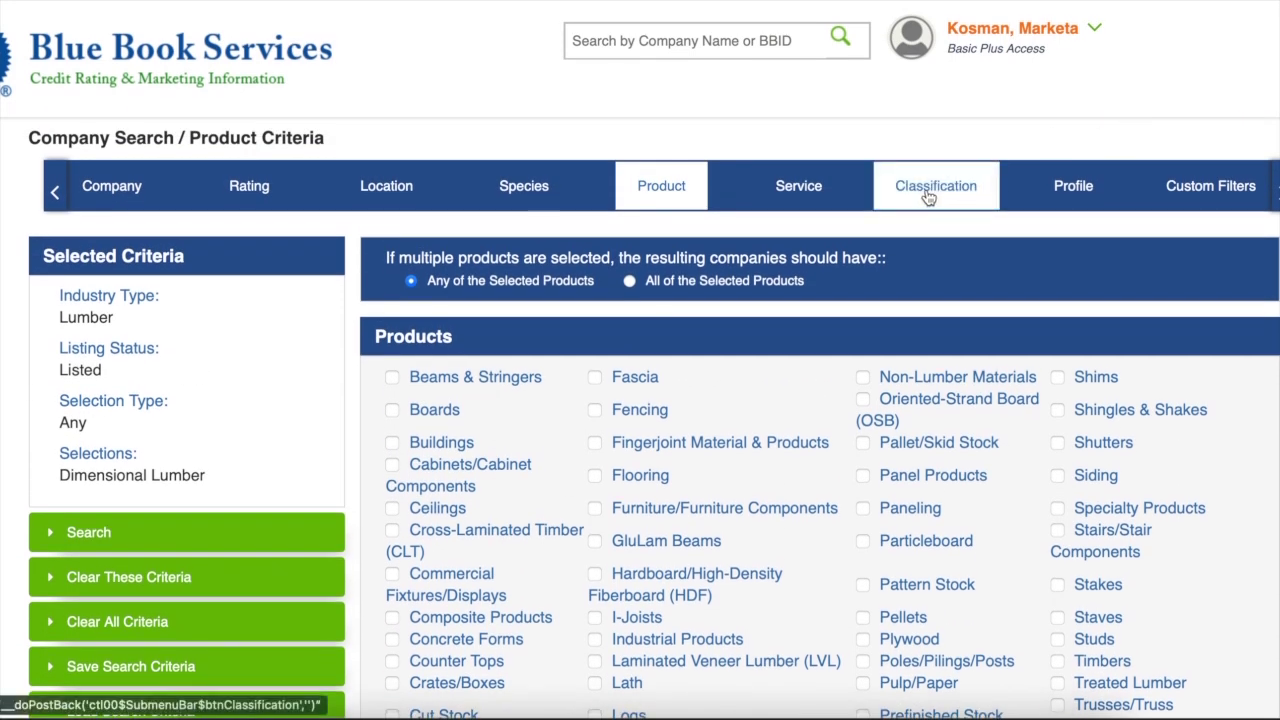
Limit the classification criterion to Mill.
left_click(926, 189)
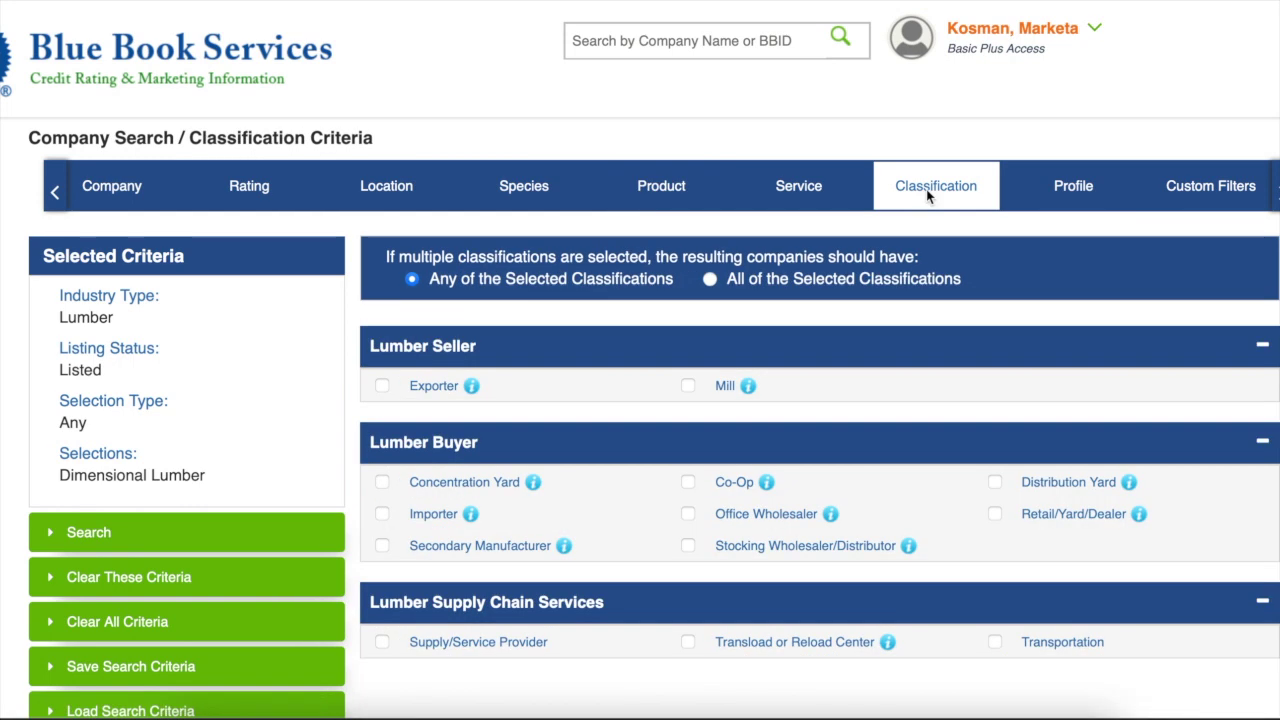
scroll(1000, 311, "down", 1)
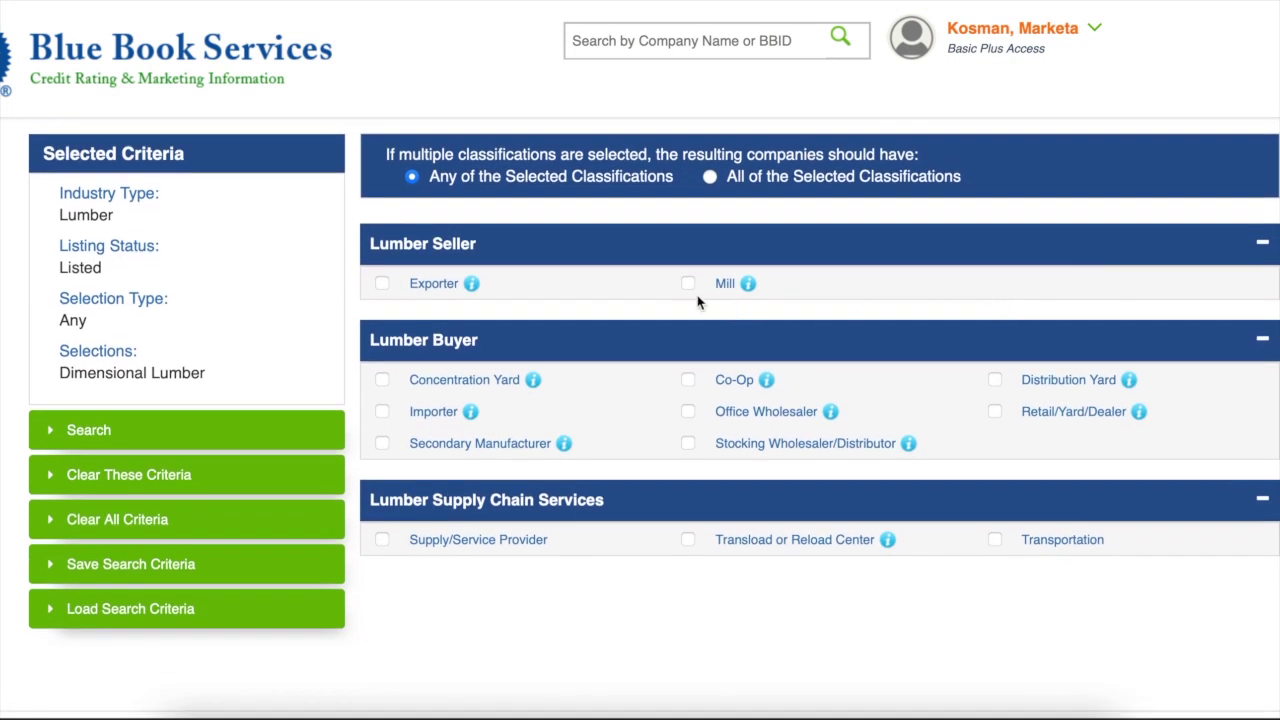
left_click(687, 284)
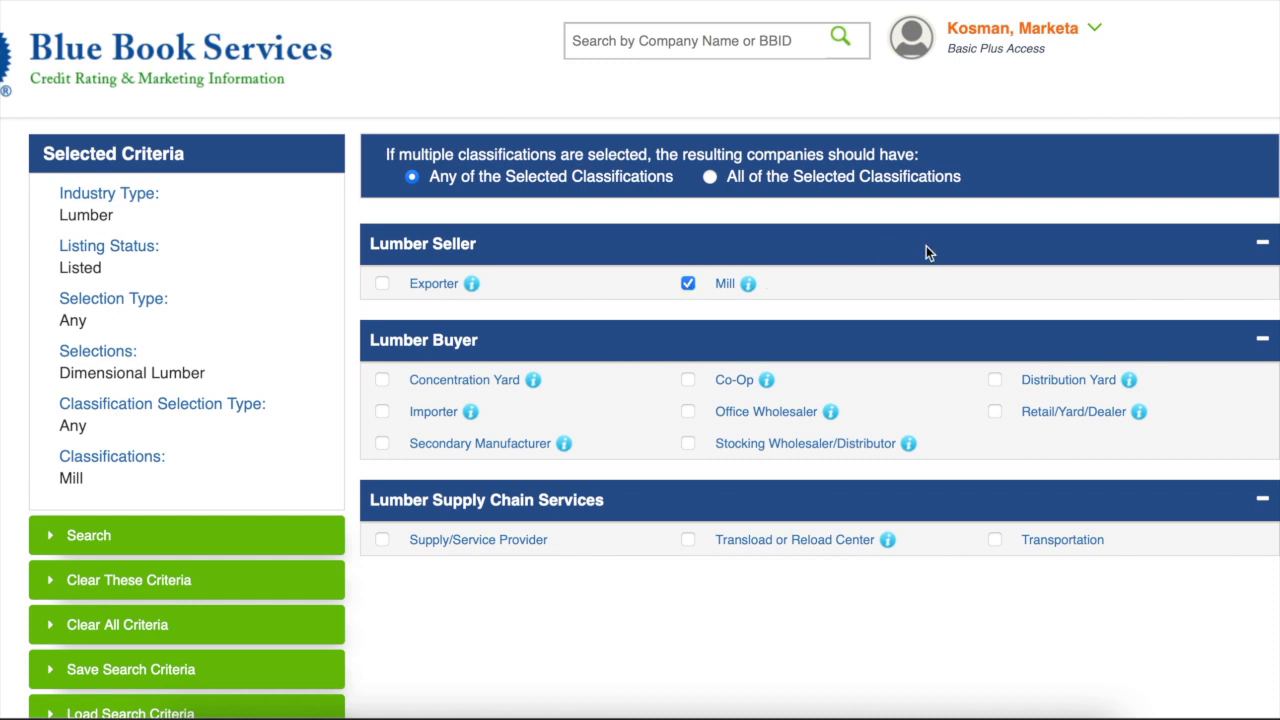
scroll(926, 246, "up", 1)
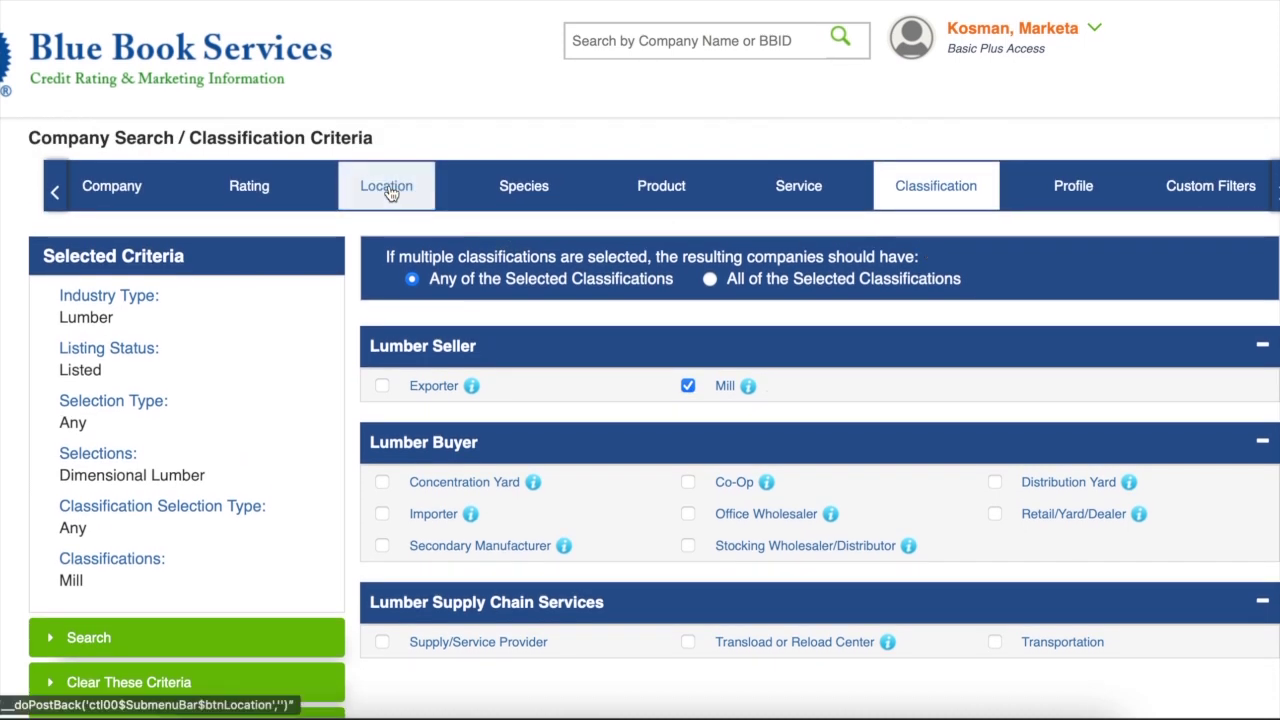
In the location criteria, check Canada, then British Columbia and Quebec.
left_click(390, 190)
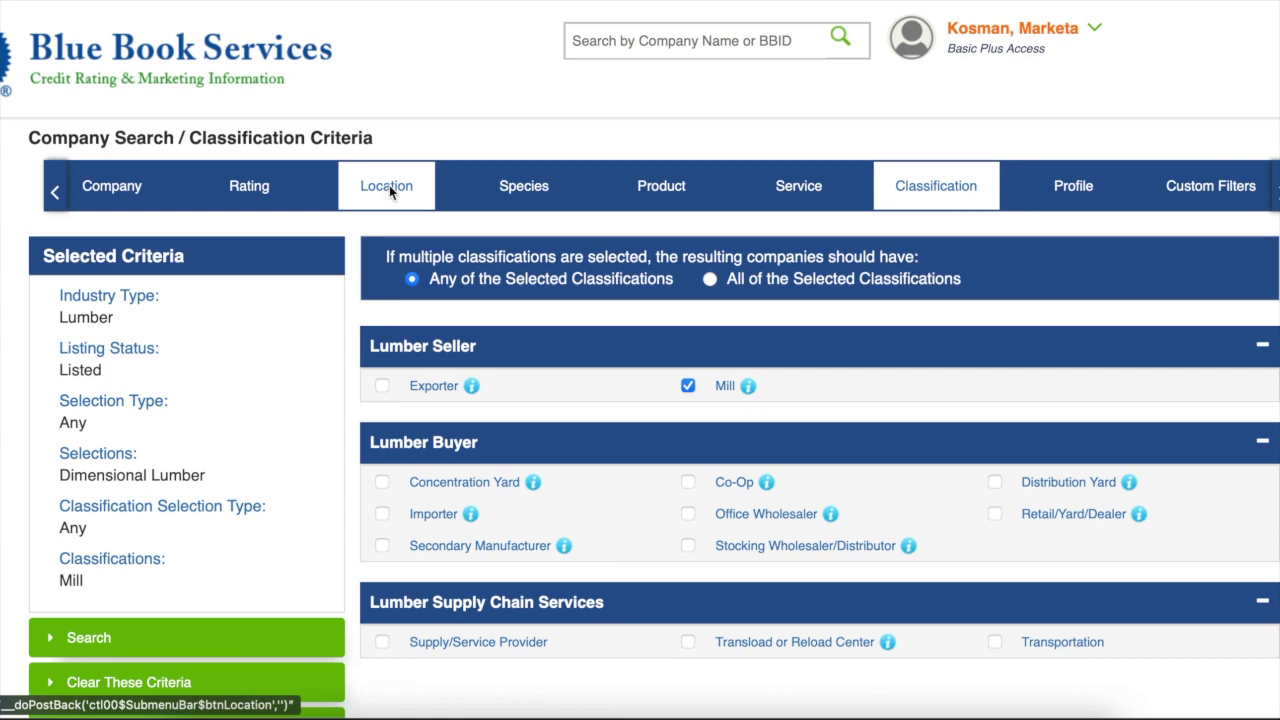
scroll(680, 283, "down", 2)
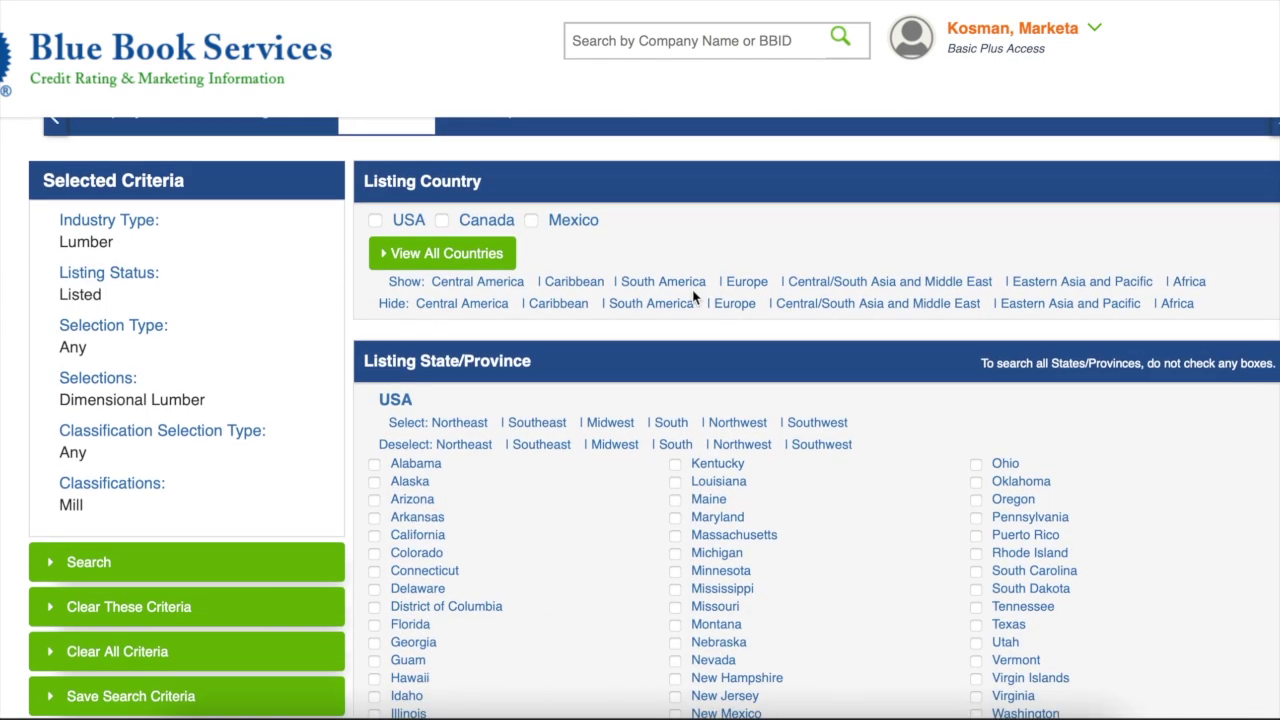
scroll(693, 296, "down", 2)
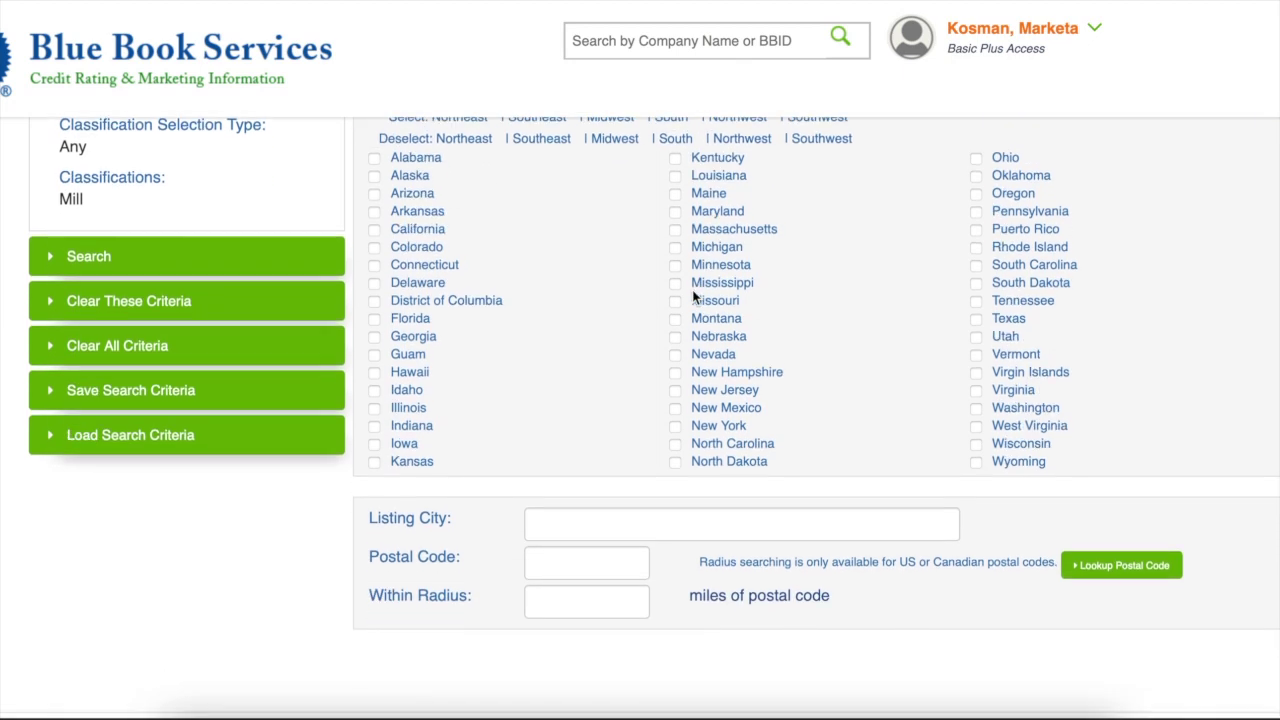
scroll(693, 296, "up", 3)
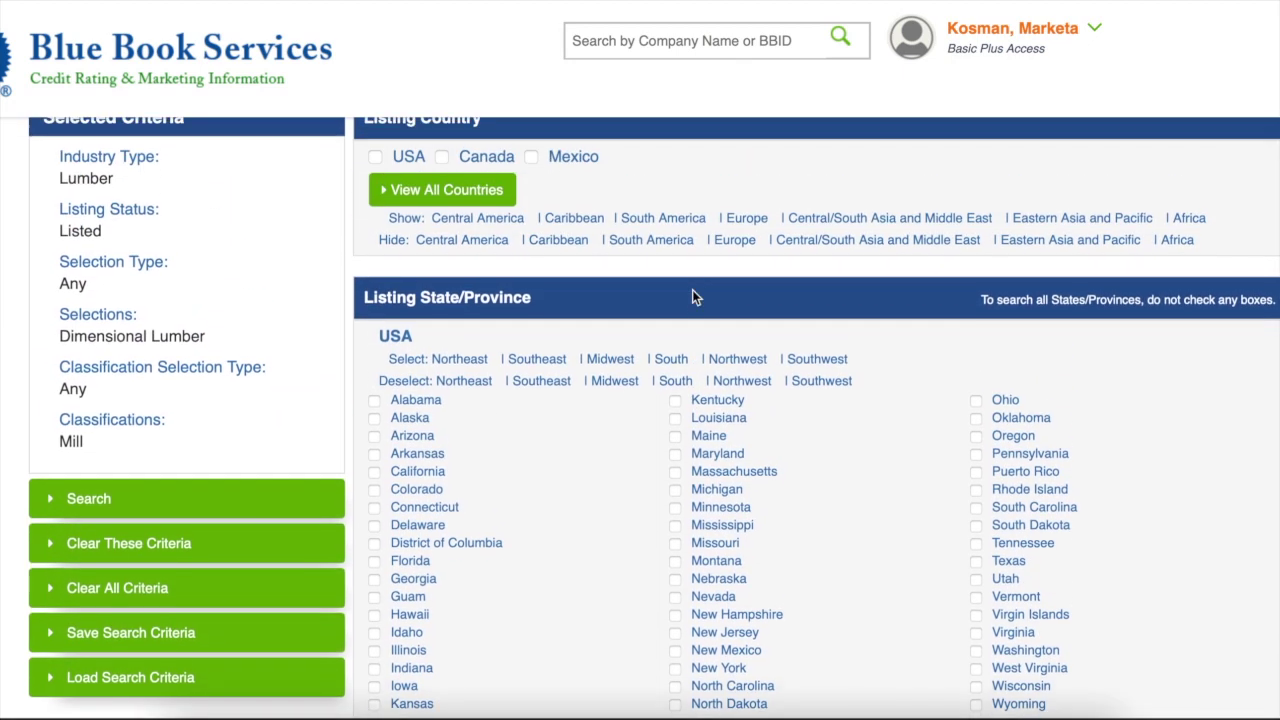
scroll(670, 288, "up", 1)
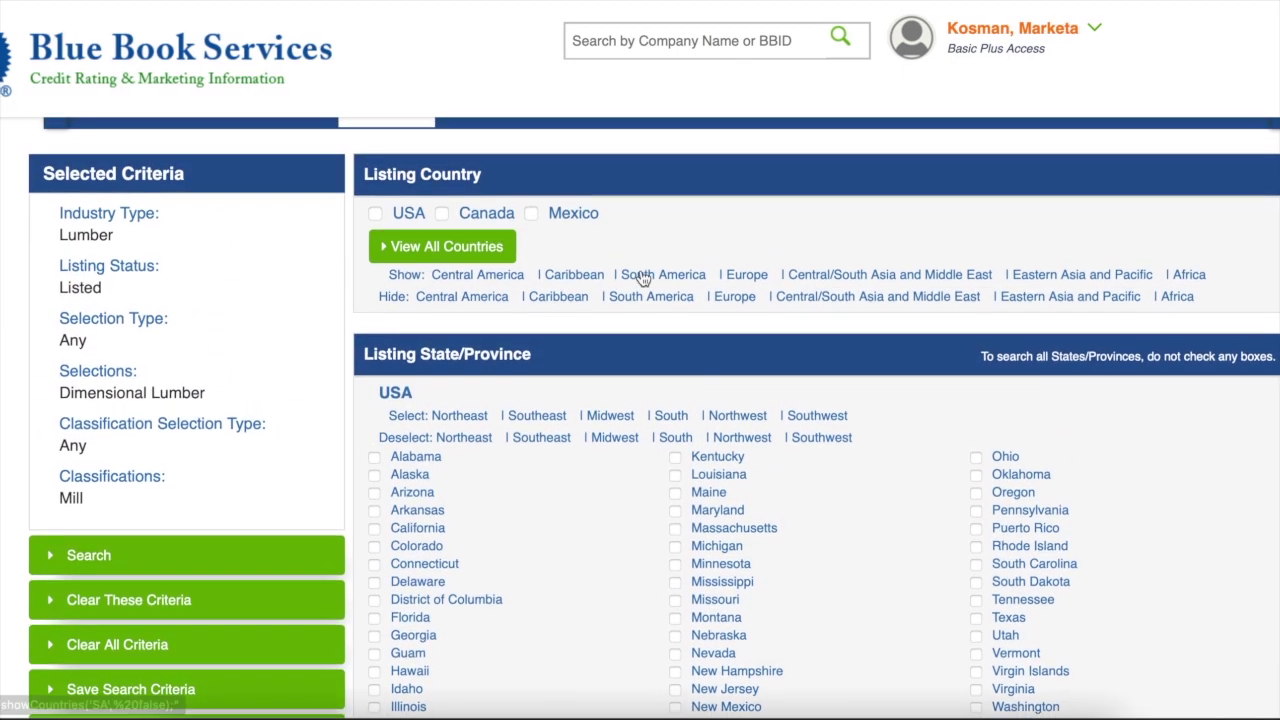
left_click(442, 214)
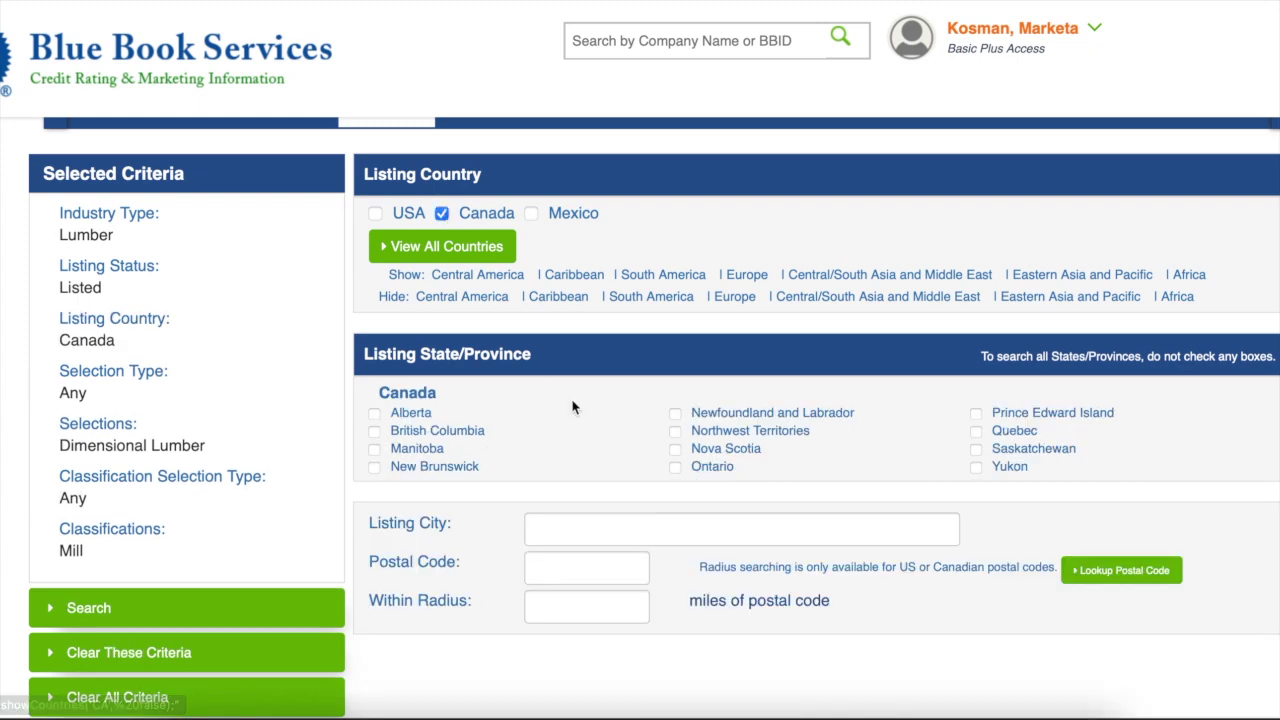
left_click(374, 431)
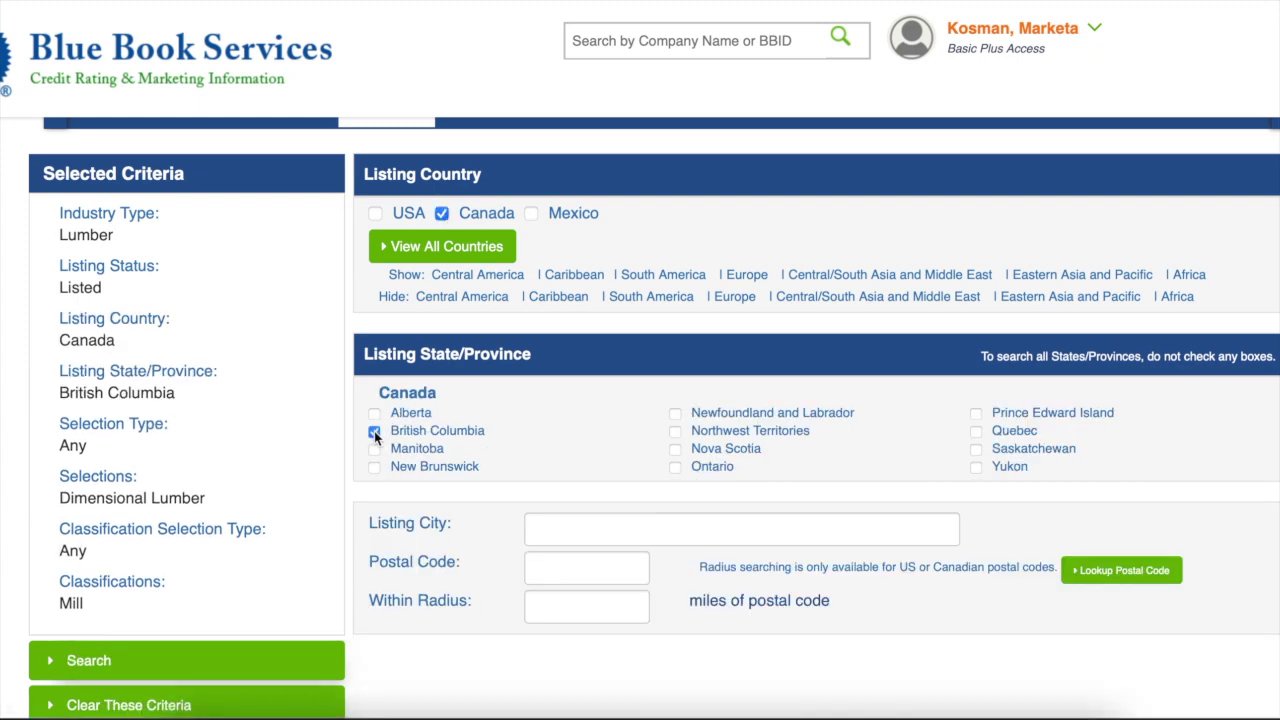
left_click(976, 431)
scroll(1240, 454, "down", 2)
scroll(1240, 455, "down", 1)
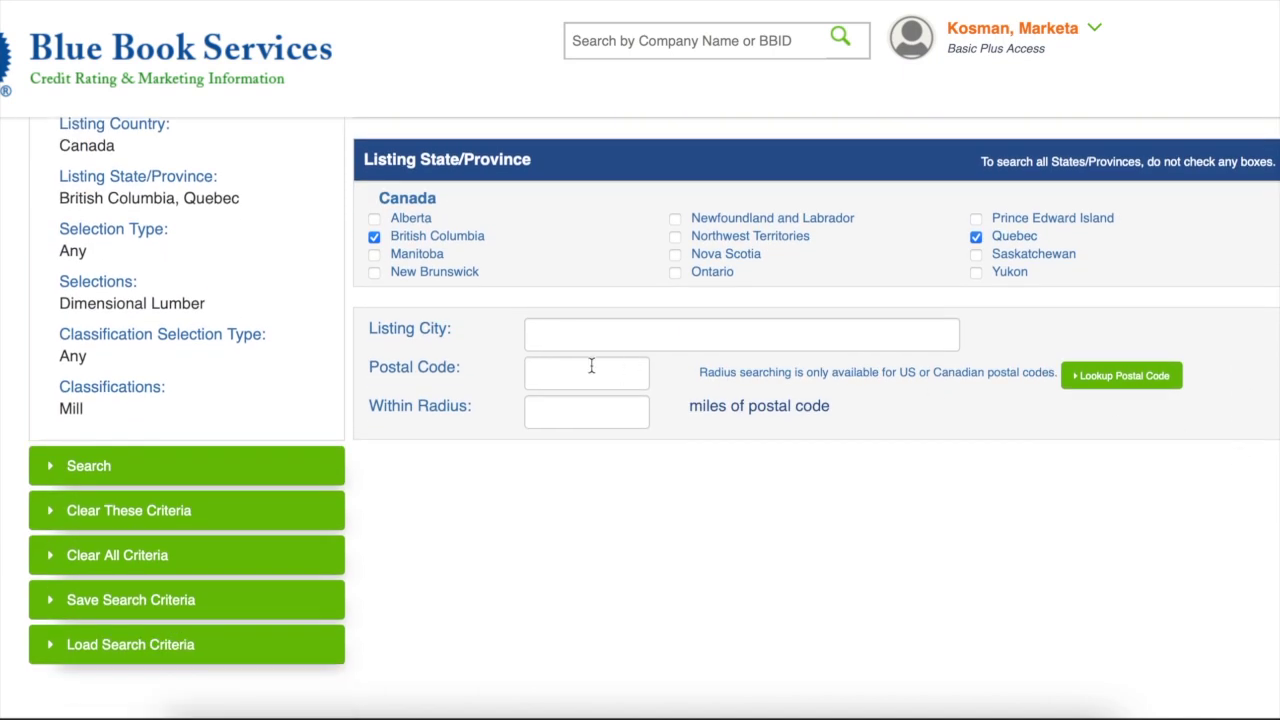
Run the search and scroll through the 180 matching companies.
left_click(100, 472)
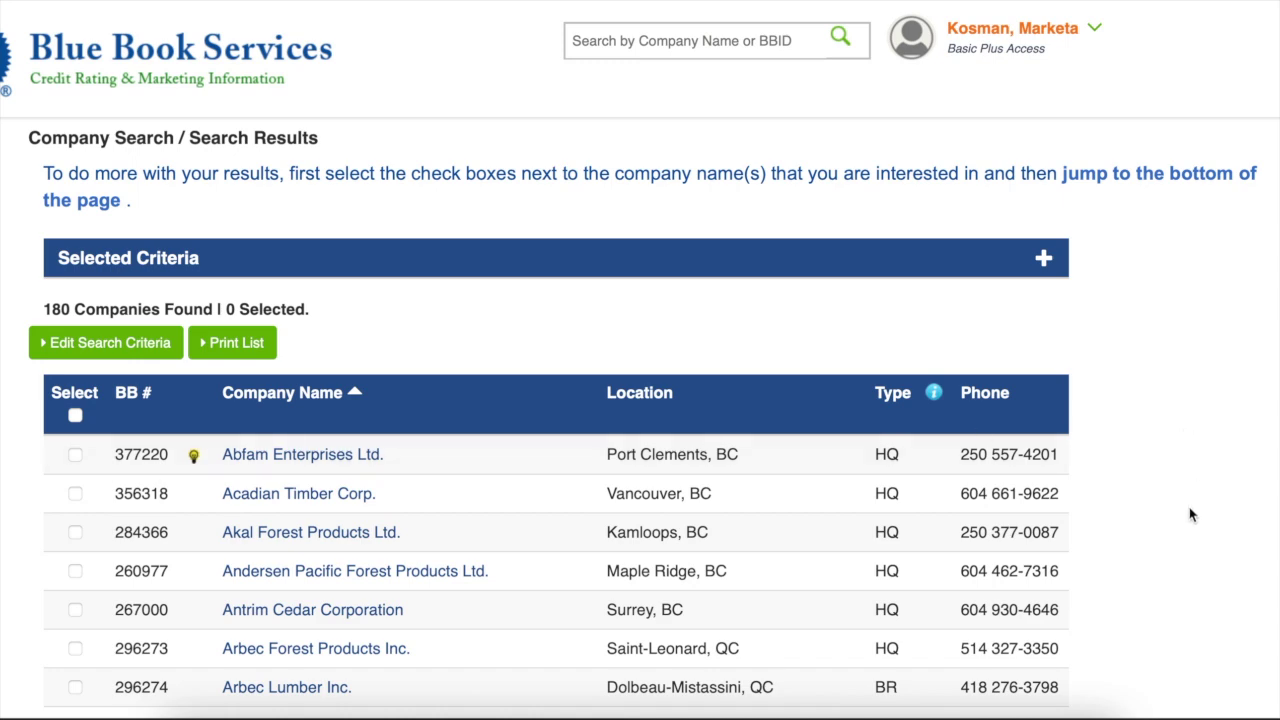
scroll(1189, 513, "down", 5)
scroll(1190, 514, "down", 5)
scroll(1190, 514, "down", 3)
scroll(1190, 514, "down", 3)
scroll(1189, 513, "down", 3)
scroll(1189, 513, "down", 3)
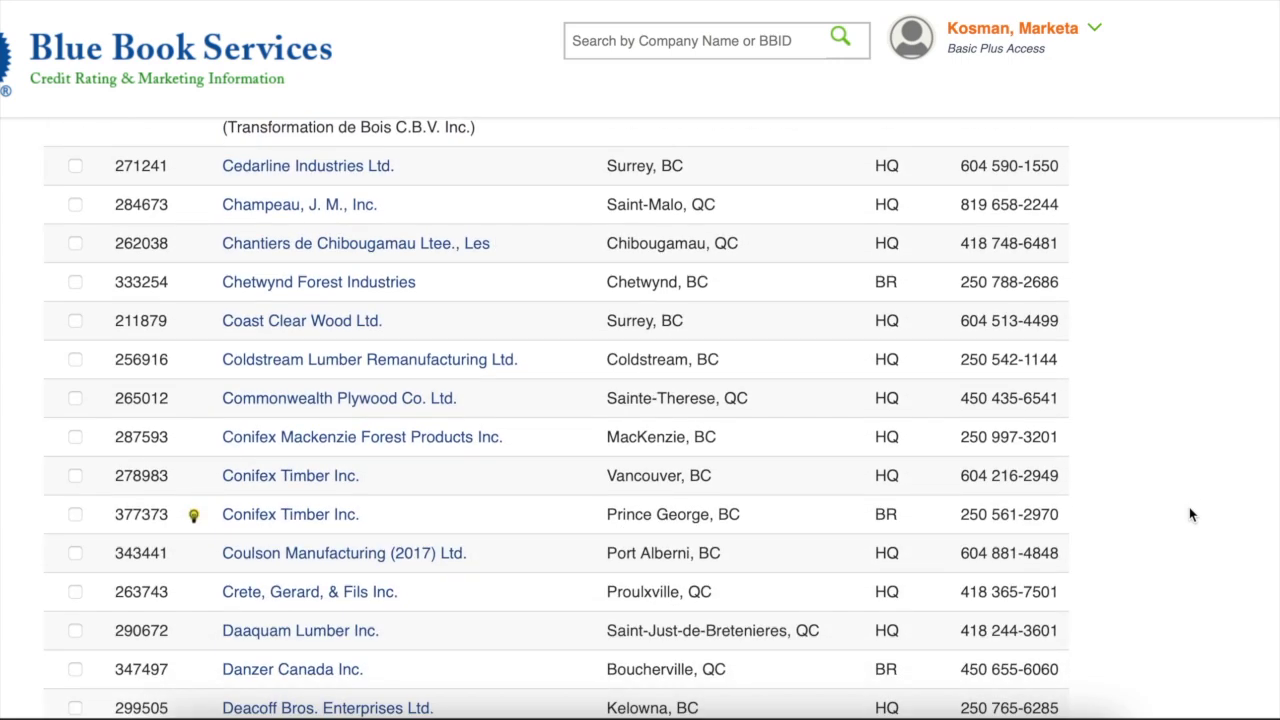
scroll(1189, 514, "up", 1)
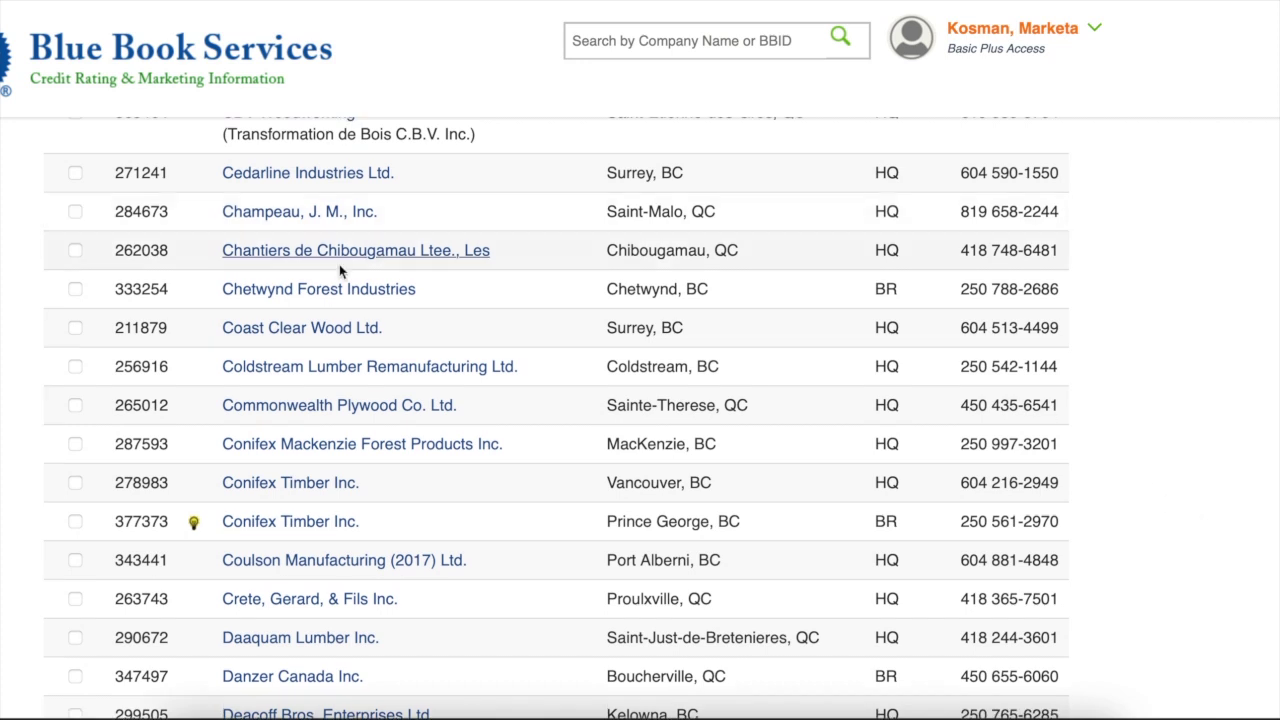
Open Chetwynd Forest Industries in a new tab and switch to it.
right_click(294, 296)
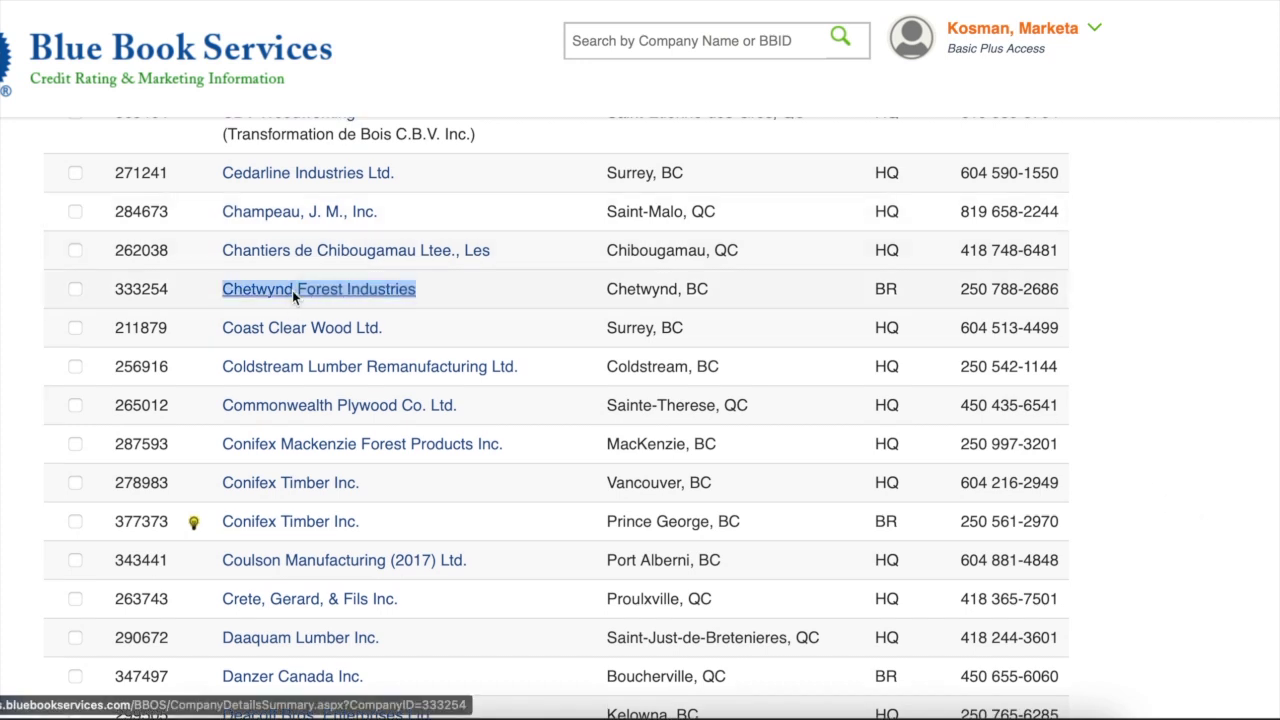
left_click(323, 303)
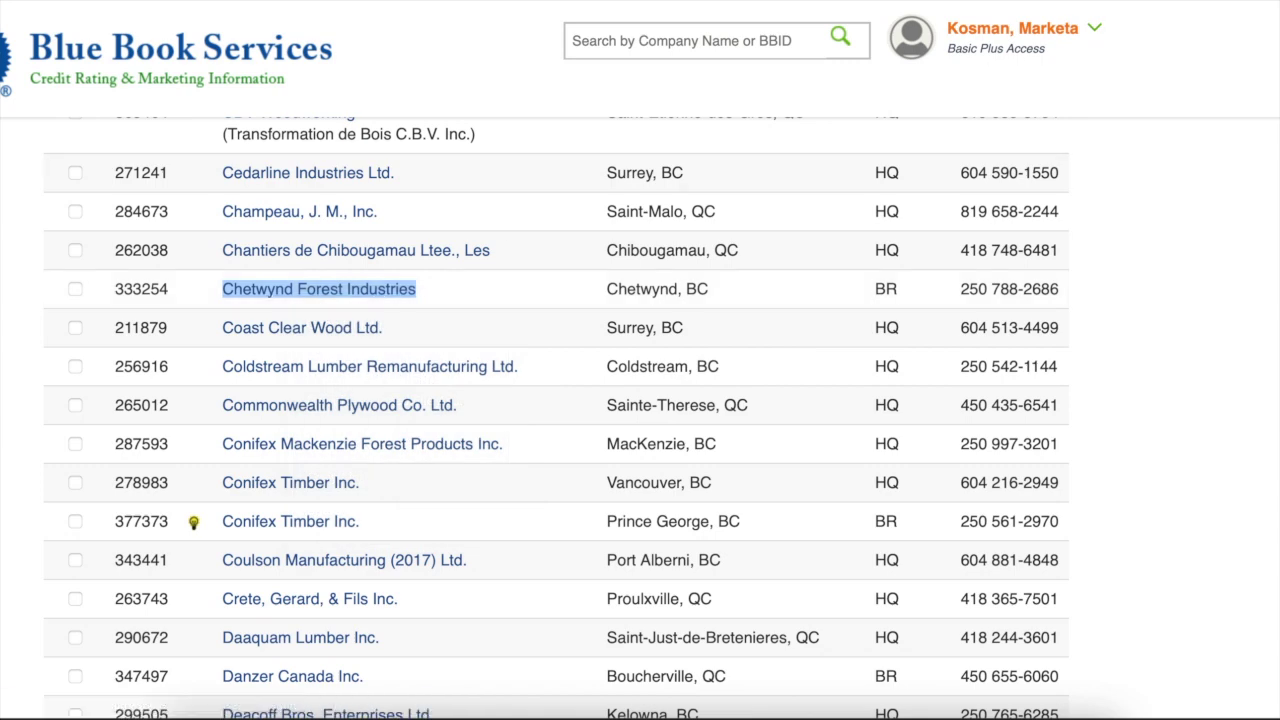
key("ctrl+Tab")
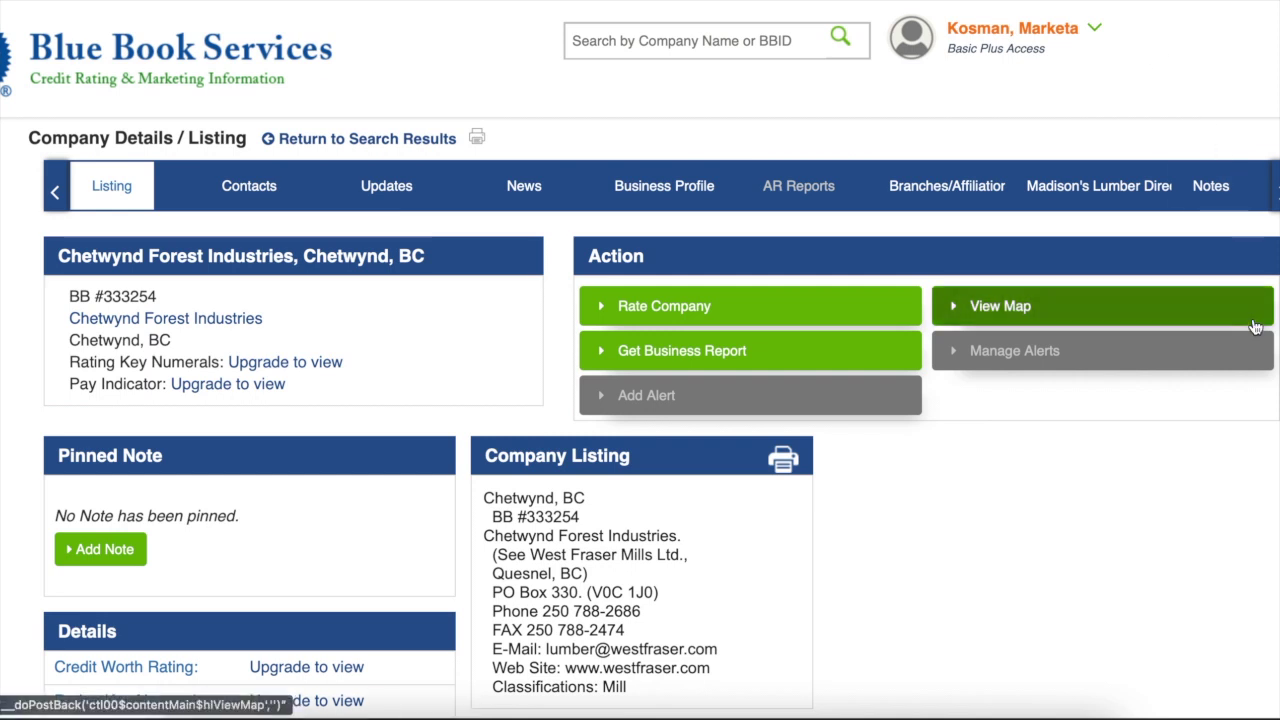
Scroll through Chetwynd Forest Industries' opening company details page.
scroll(1105, 573, "down", 1)
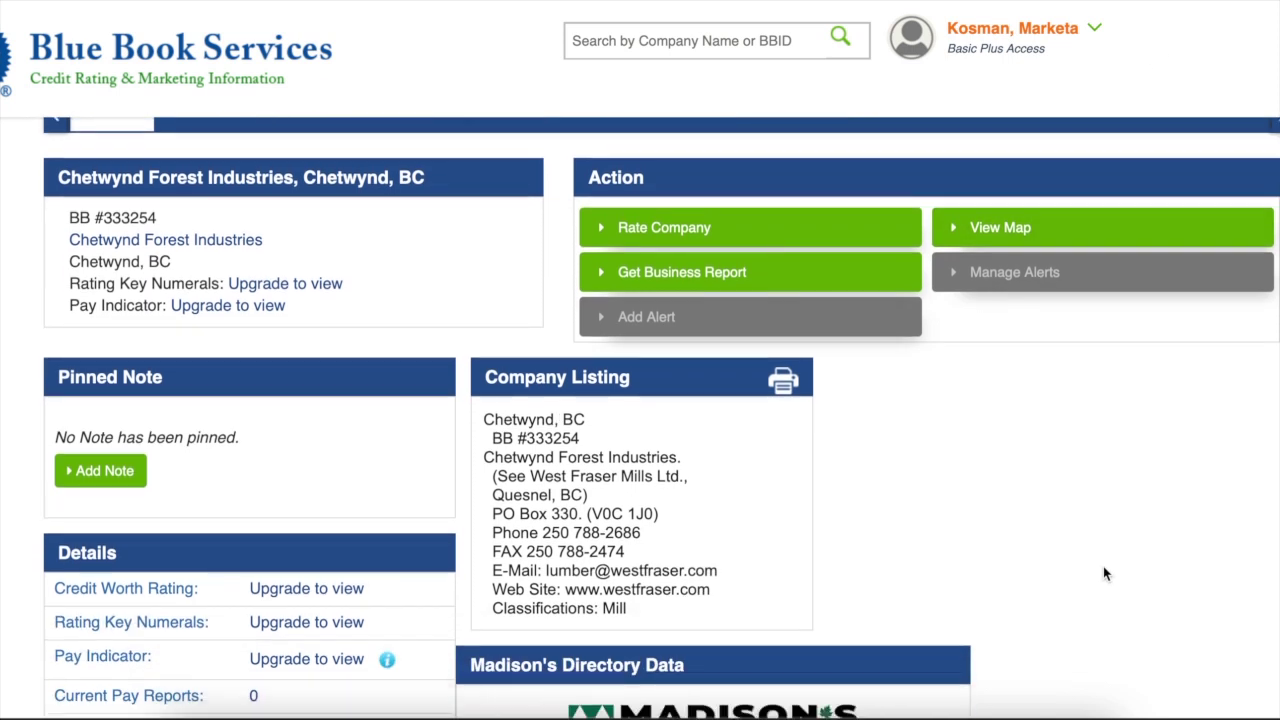
scroll(1105, 573, "down", 5)
scroll(1105, 573, "down", 3)
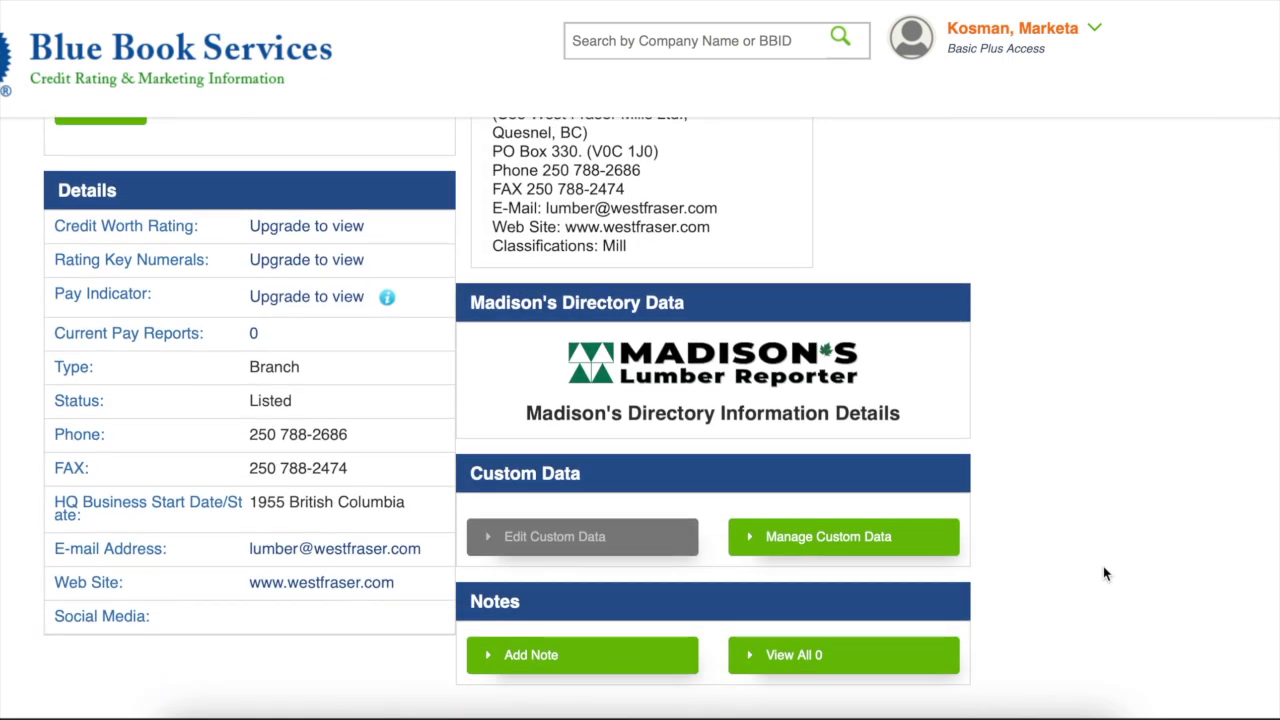
scroll(1105, 573, "up", 3)
scroll(1105, 573, "up", 1)
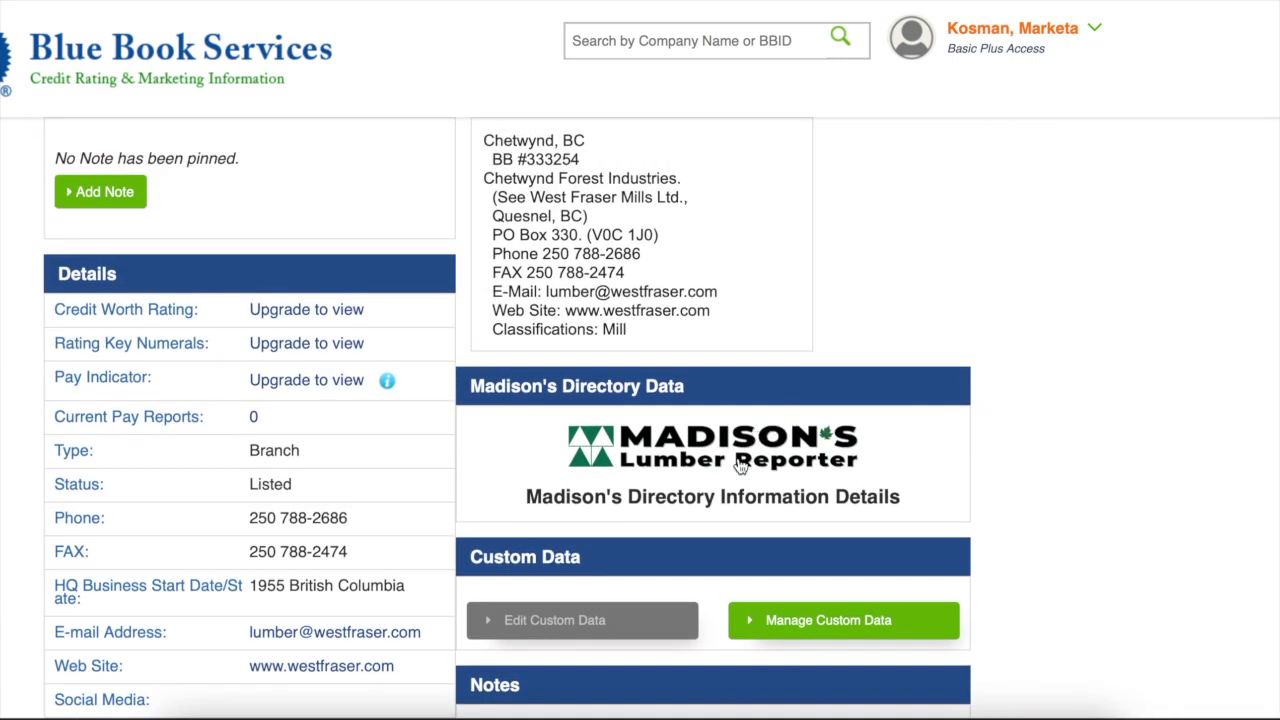
scroll(1083, 345, "up", 5)
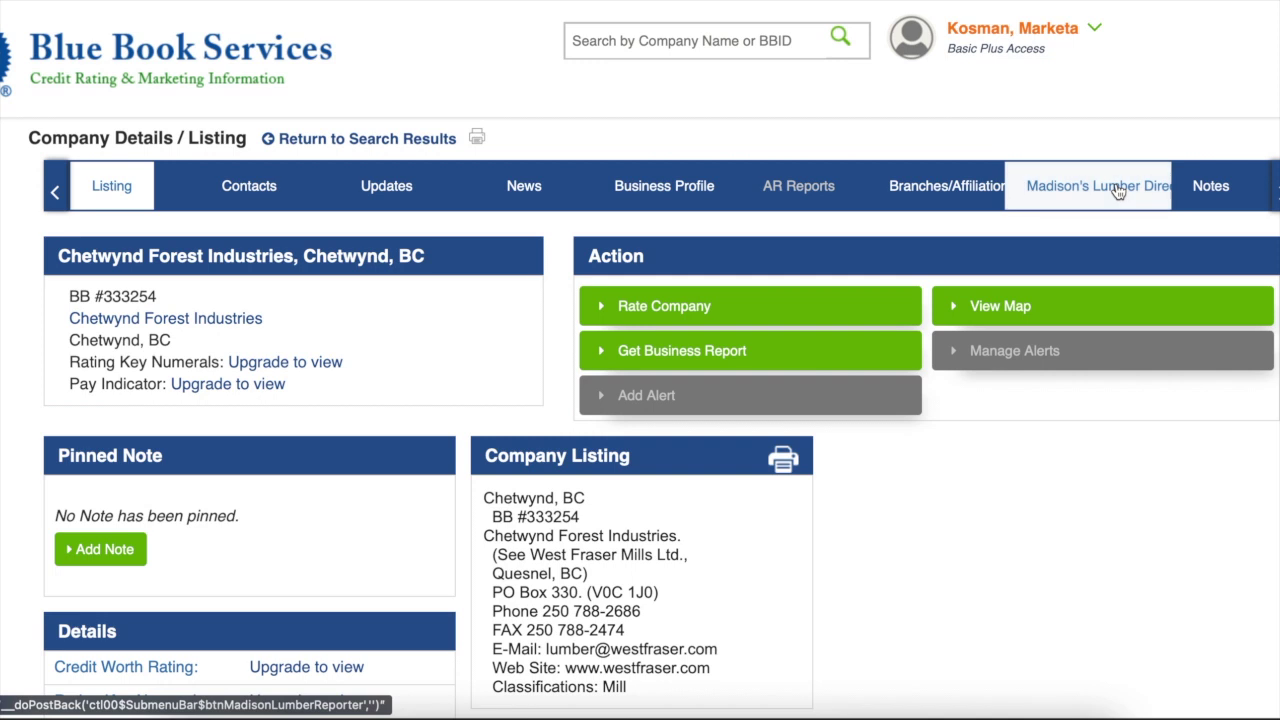
Review the Madison's Lumber Directory entry: products, species, surfaced sizes, shipping and grading agency.
left_click(1118, 192)
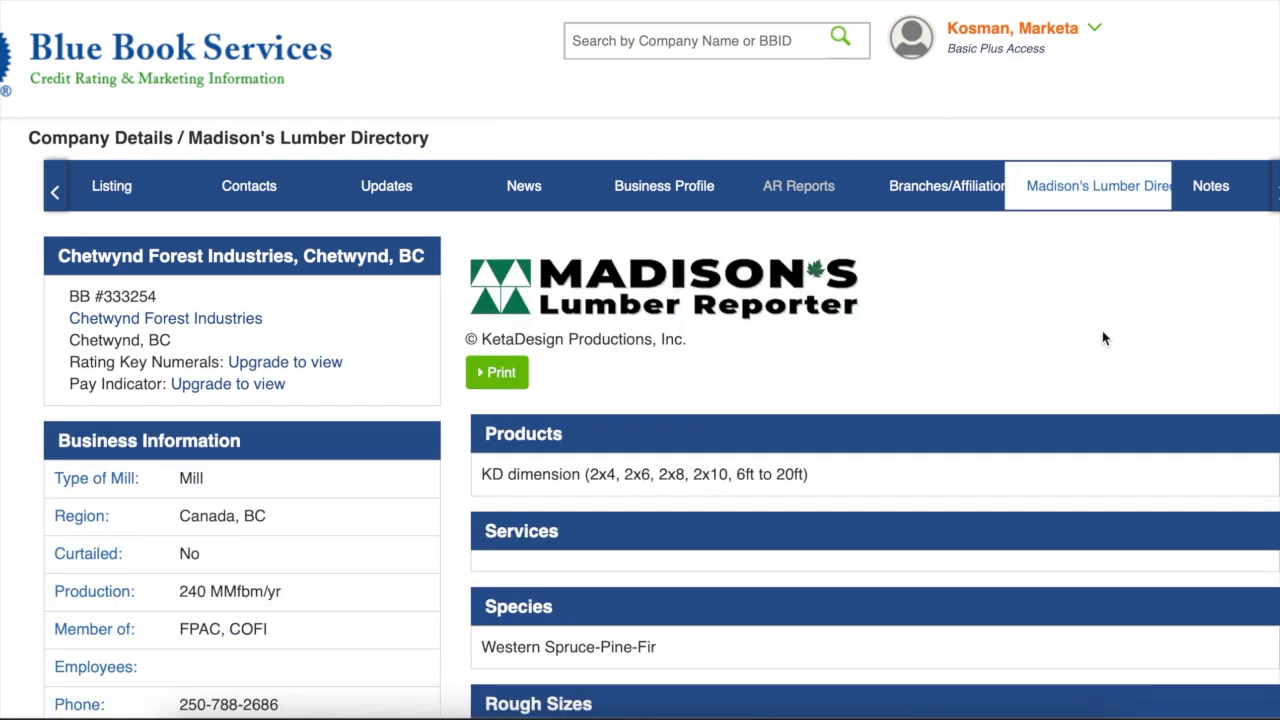
scroll(1104, 338, "down", 2)
scroll(1104, 338, "down", 4)
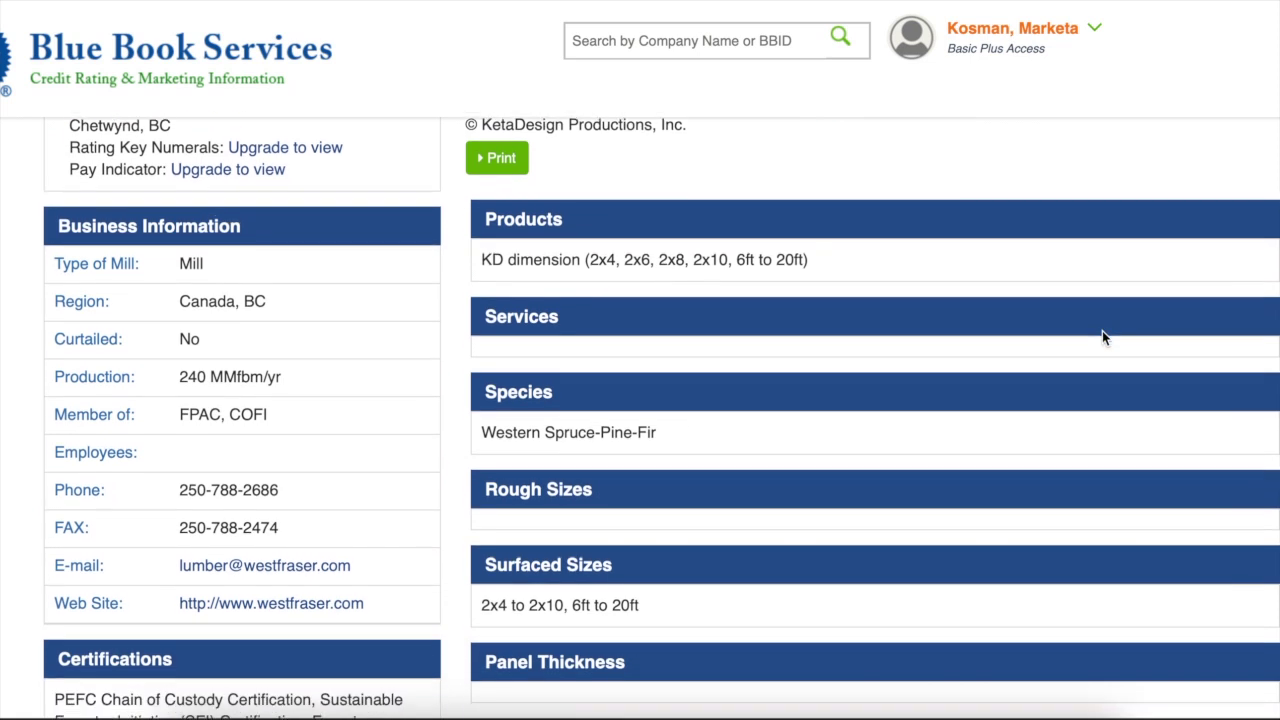
scroll(1104, 338, "down", 2)
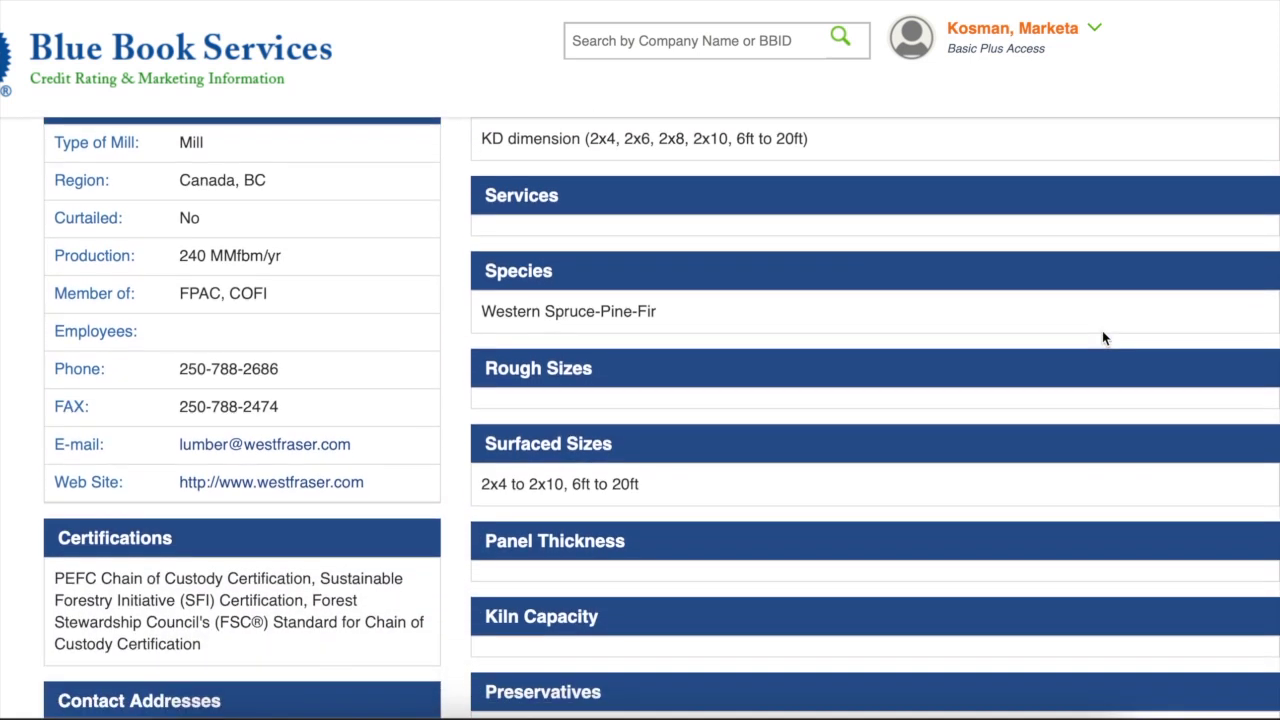
scroll(1104, 338, "down", 4)
scroll(1104, 338, "down", 4)
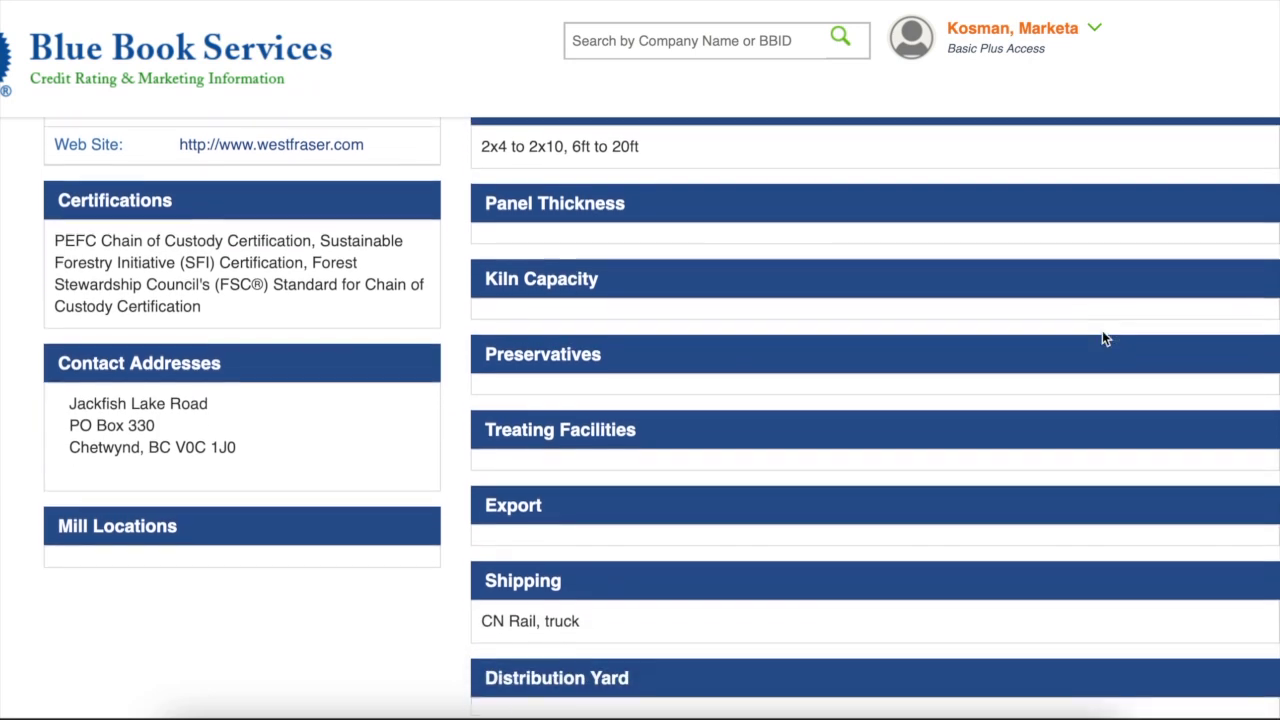
scroll(1104, 338, "down", 4)
scroll(1104, 338, "down", 4)
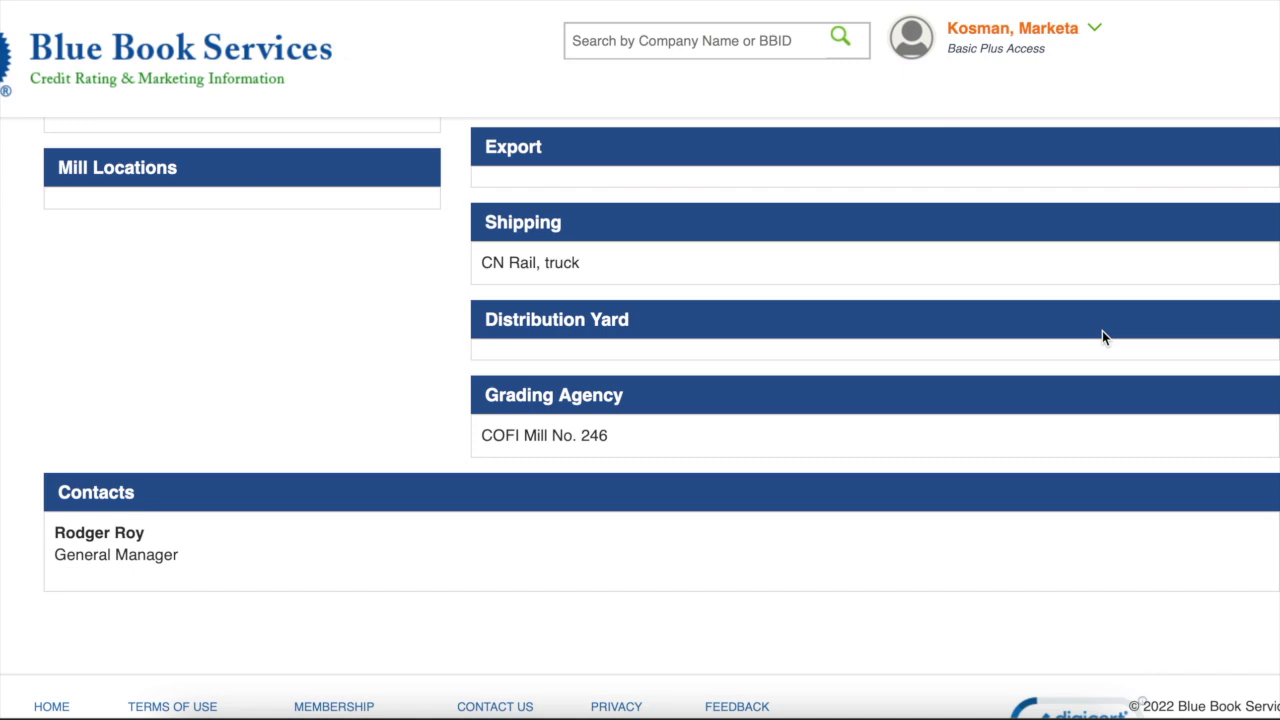
scroll(1104, 338, "down", 1)
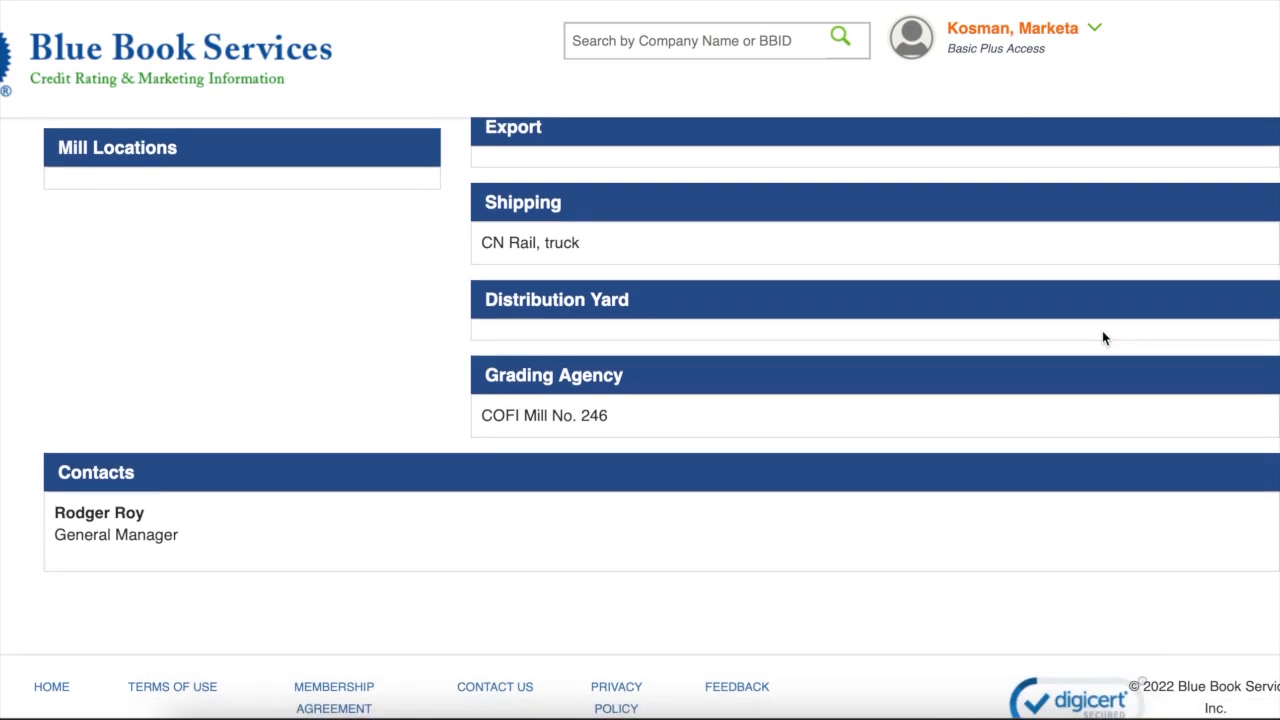
scroll(1104, 338, "up", 10)
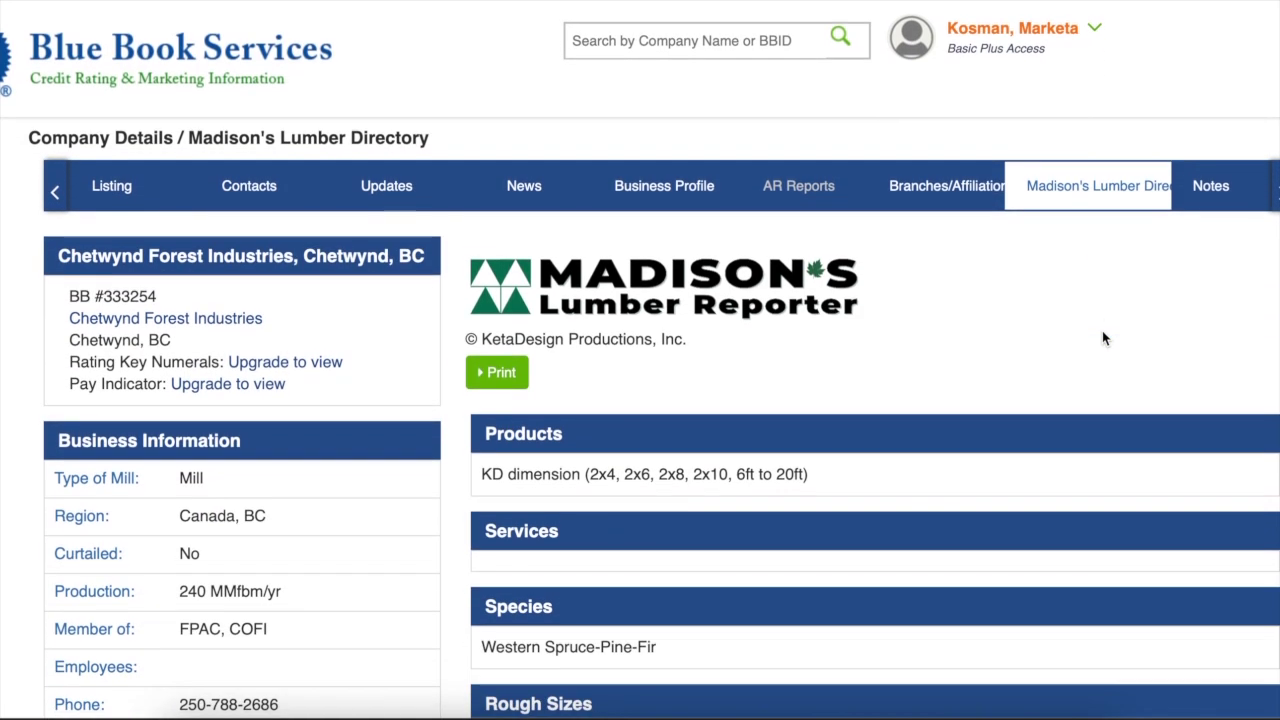
Browse the Branches/Affiliations table under West Fraser Mills Ltd., inspecting Ranger Board's link options.
left_click(952, 190)
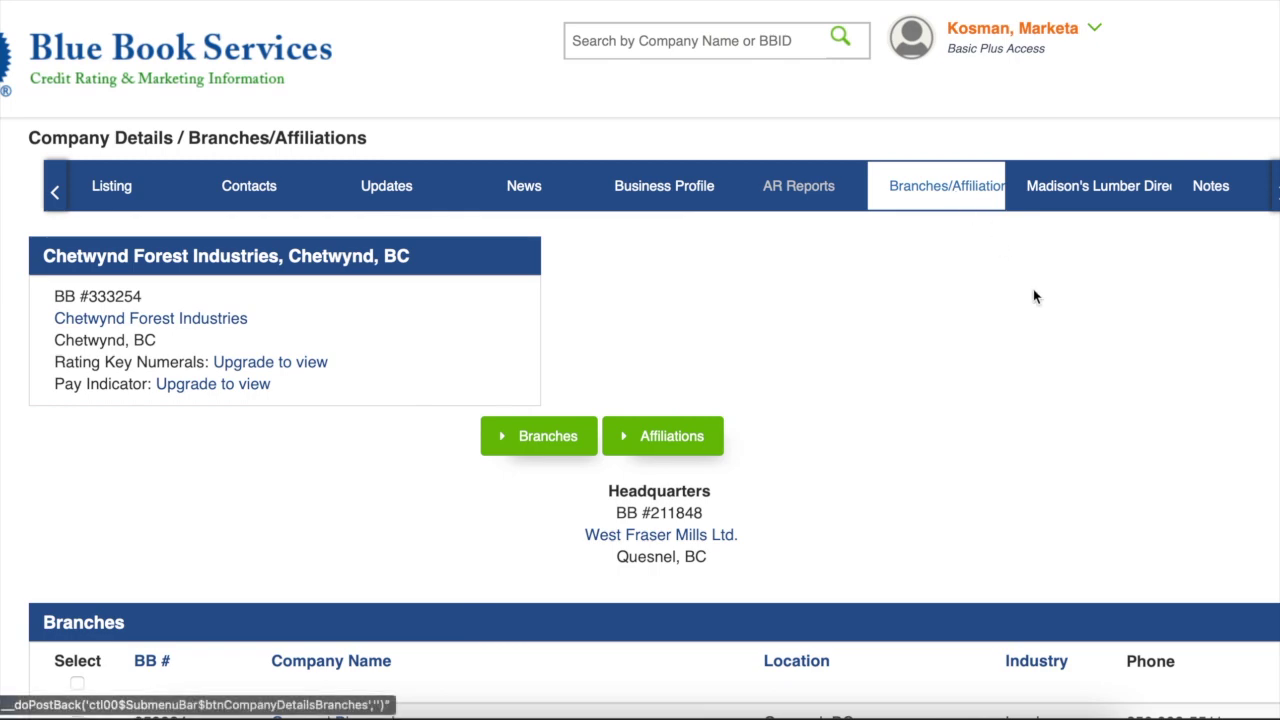
scroll(1089, 371, "down", 2)
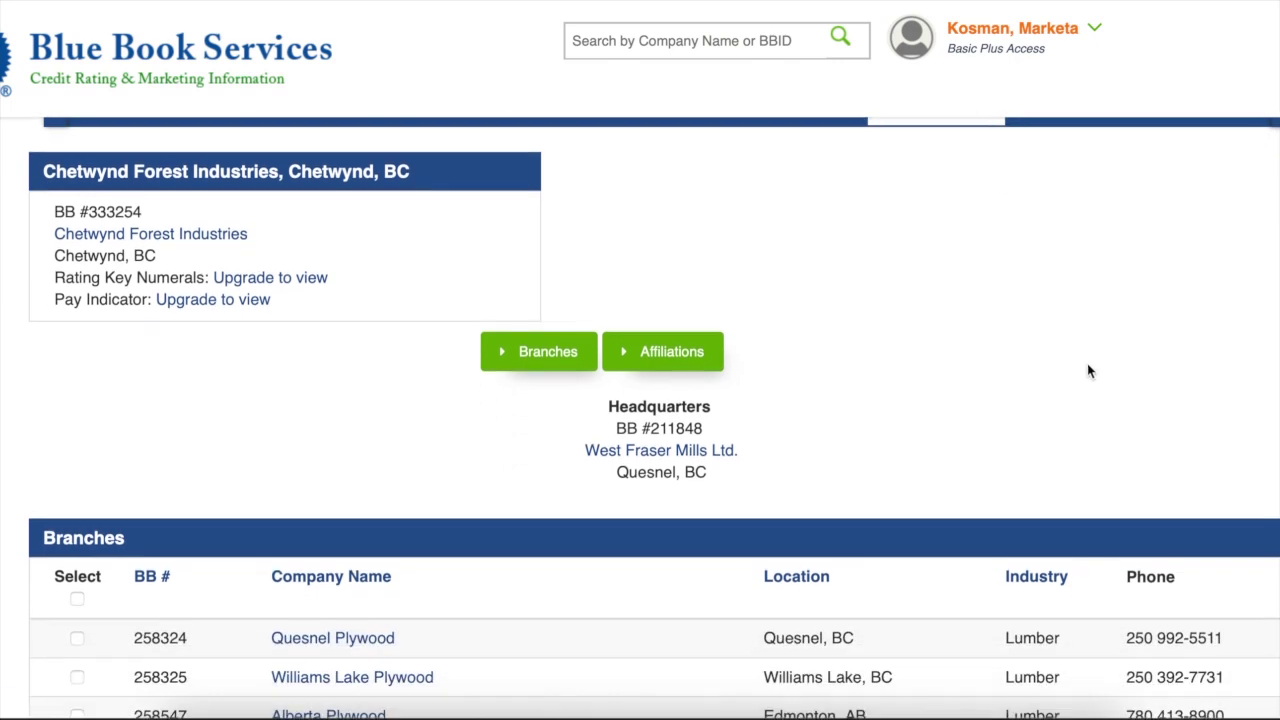
scroll(1089, 371, "down", 10)
scroll(1089, 371, "down", 5)
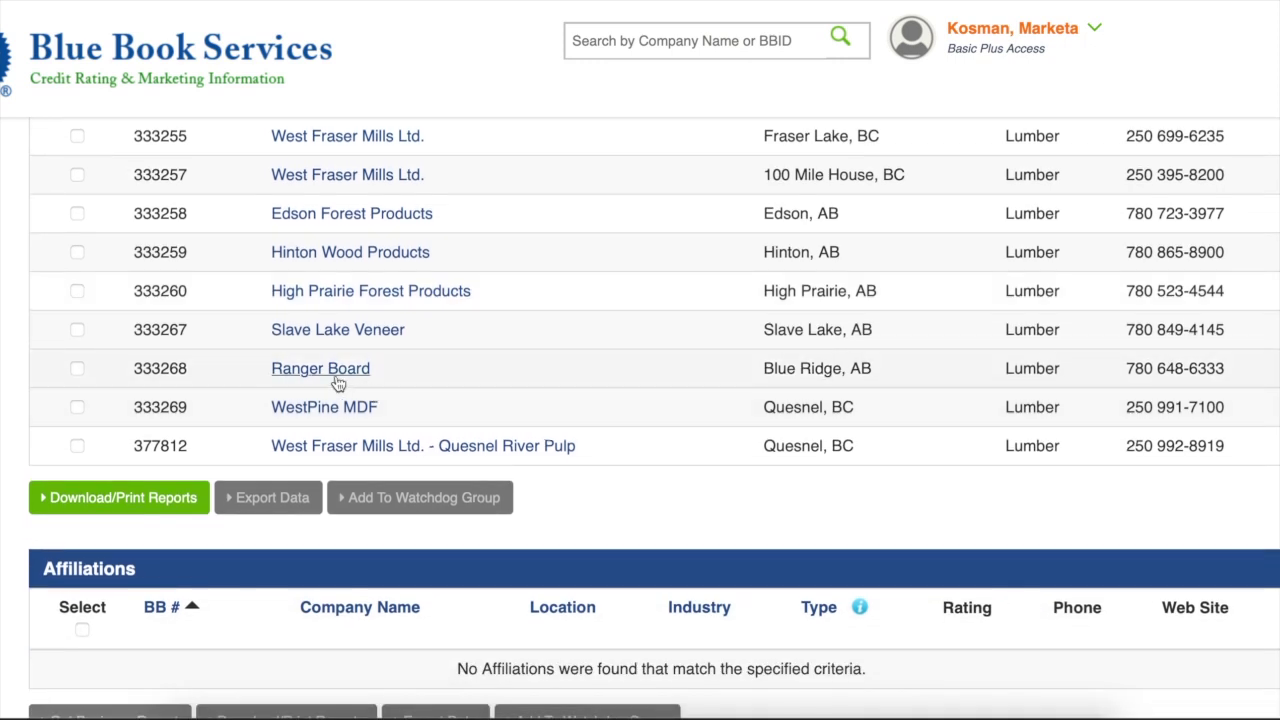
right_click(335, 377)
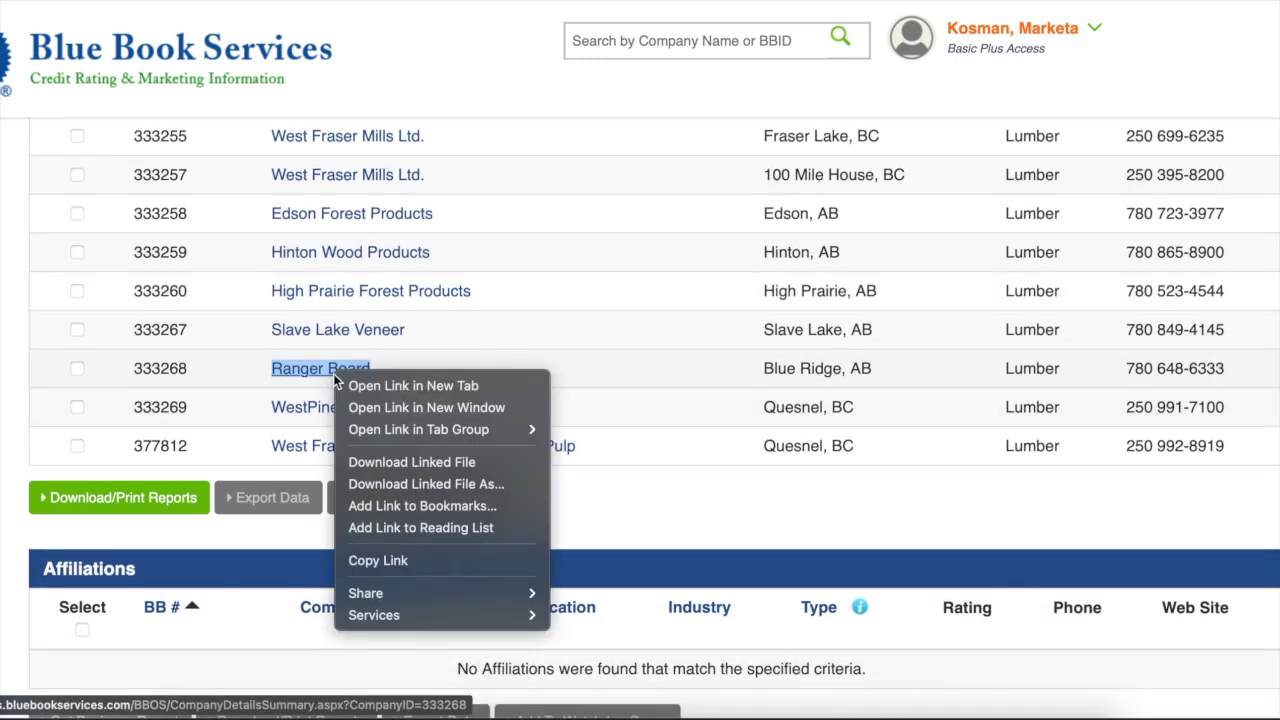
left_click(546, 314)
scroll(543, 310, "down", 4)
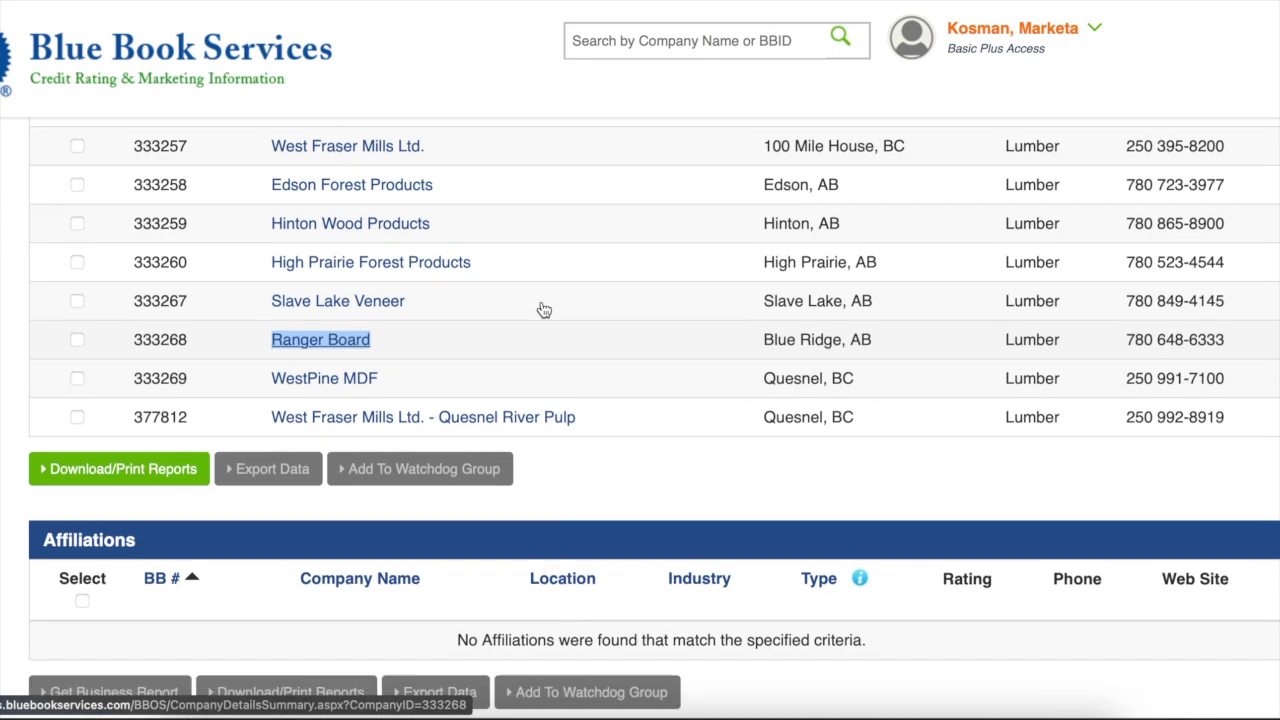
scroll(543, 310, "up", 10)
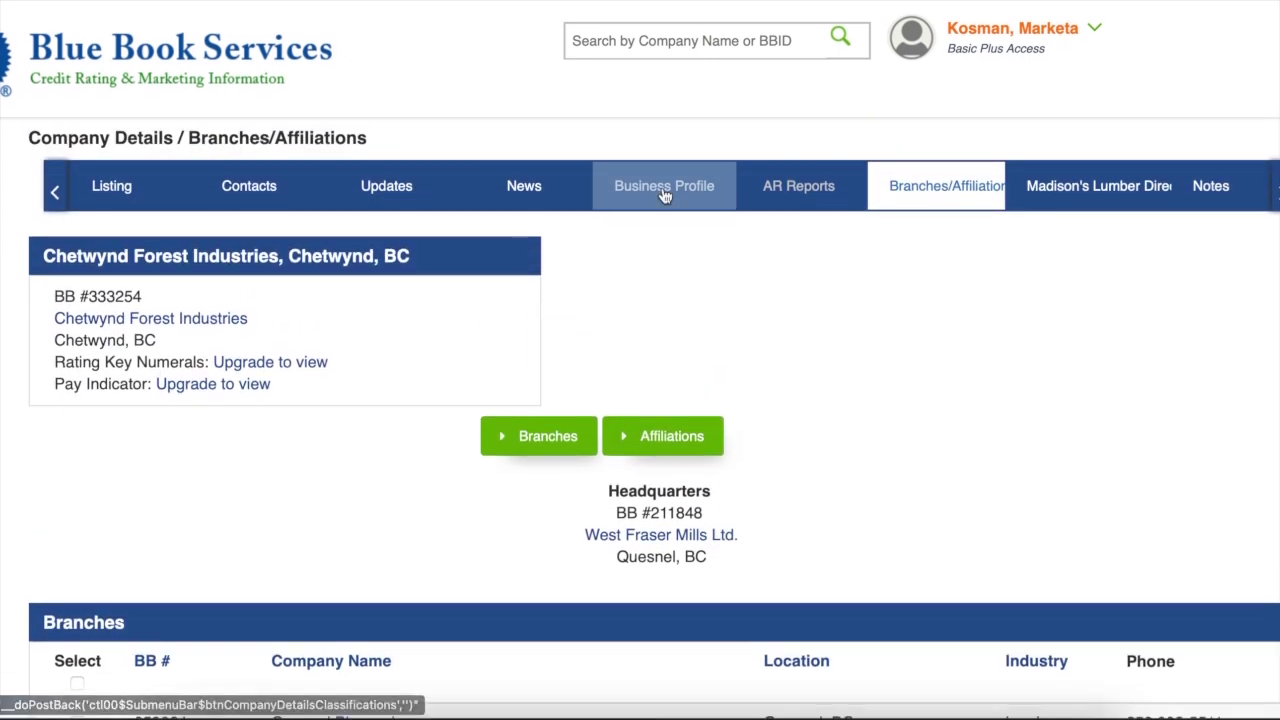
Review the Business Profile: Mill classification, Dimensional Lumber, Sawmill(s) service and softwood species.
left_click(663, 193)
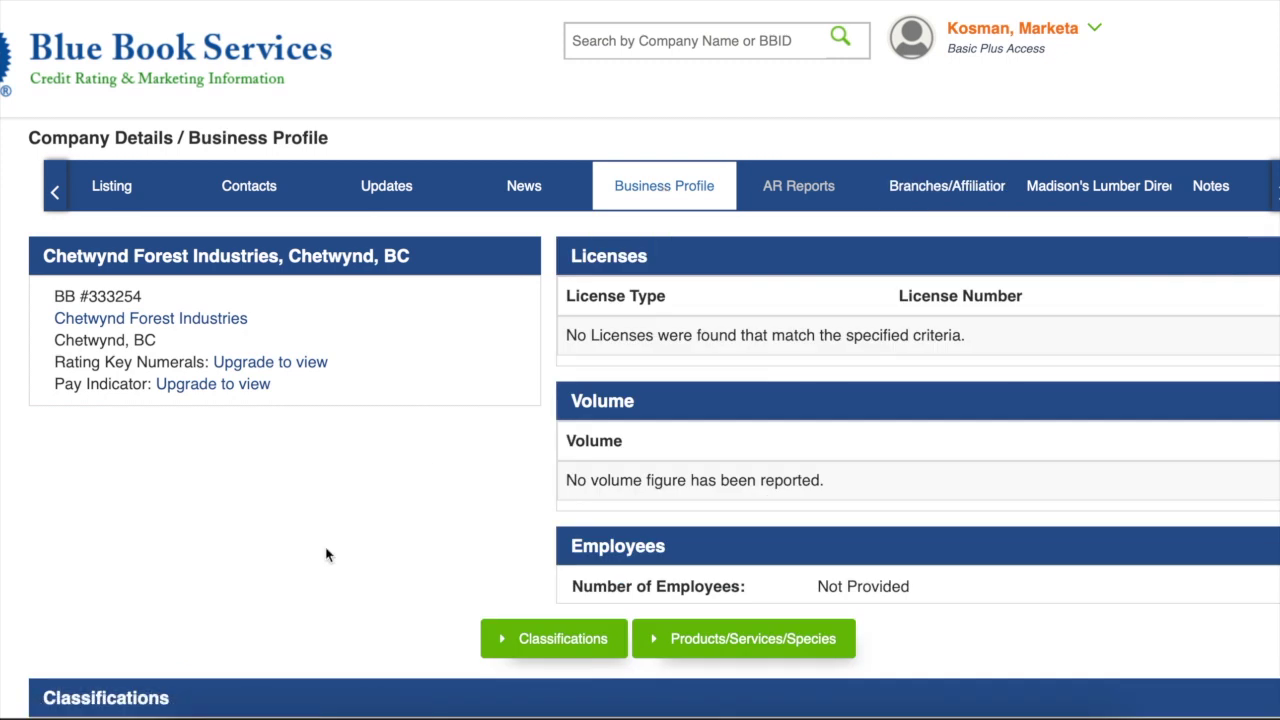
scroll(326, 551, "down", 3)
scroll(326, 555, "down", 3)
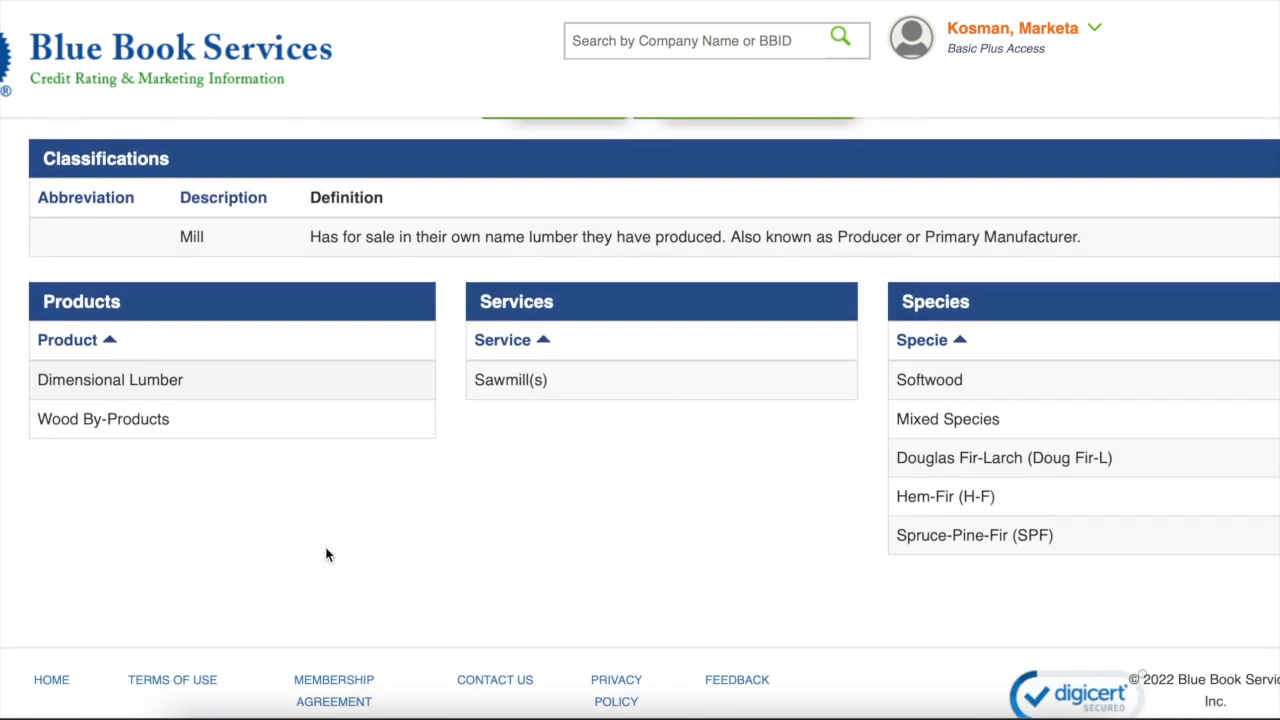
scroll(326, 555, "up", 6)
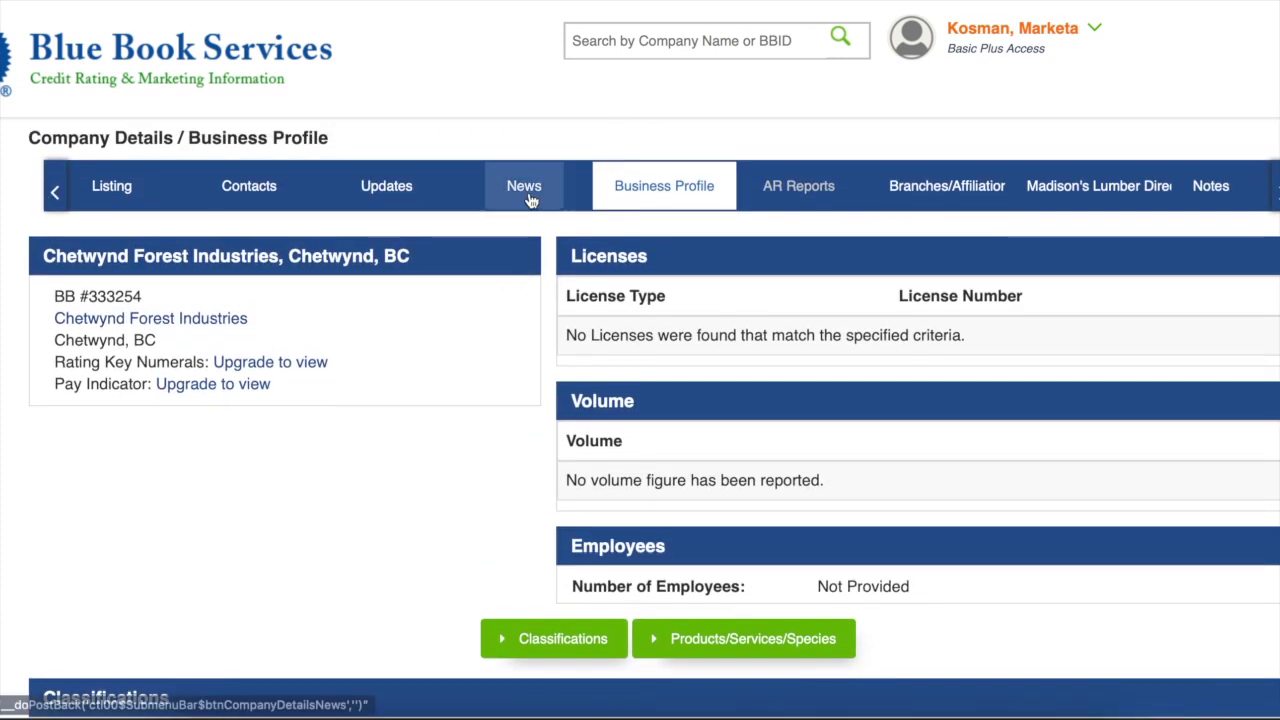
Check the empty News page, view the single General Manager contact, then go back.
left_click(527, 188)
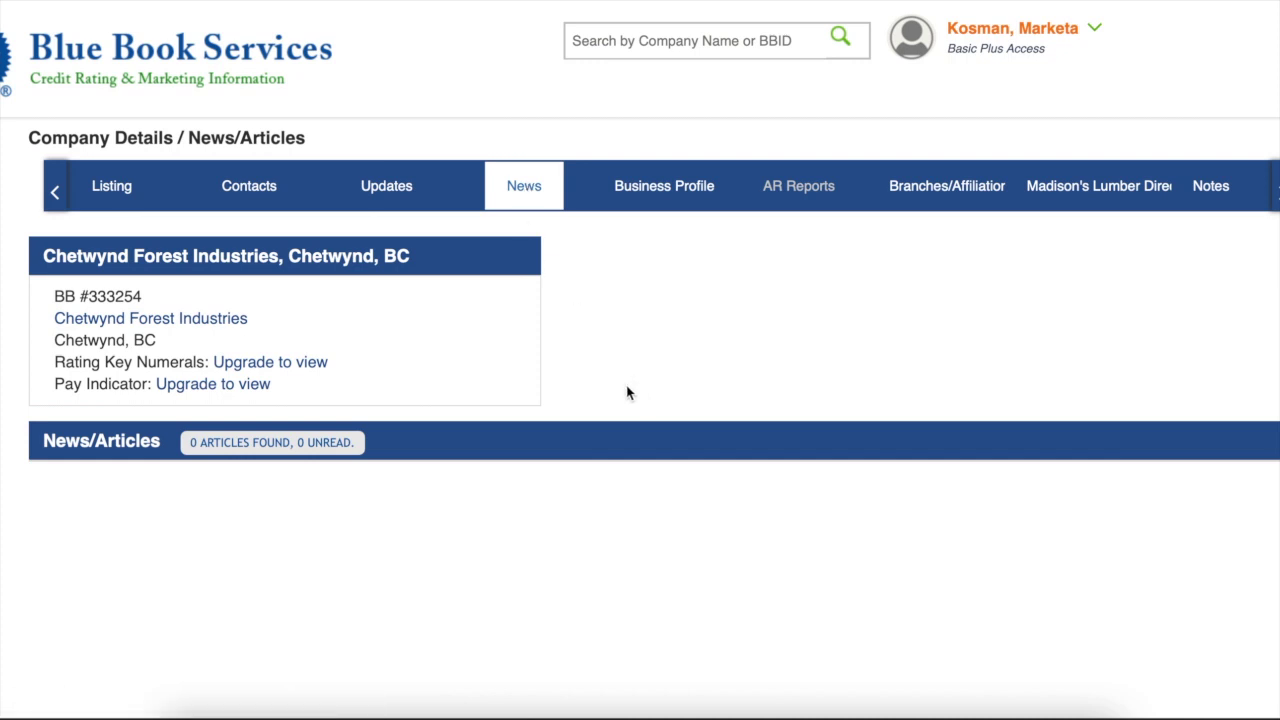
left_click(246, 190)
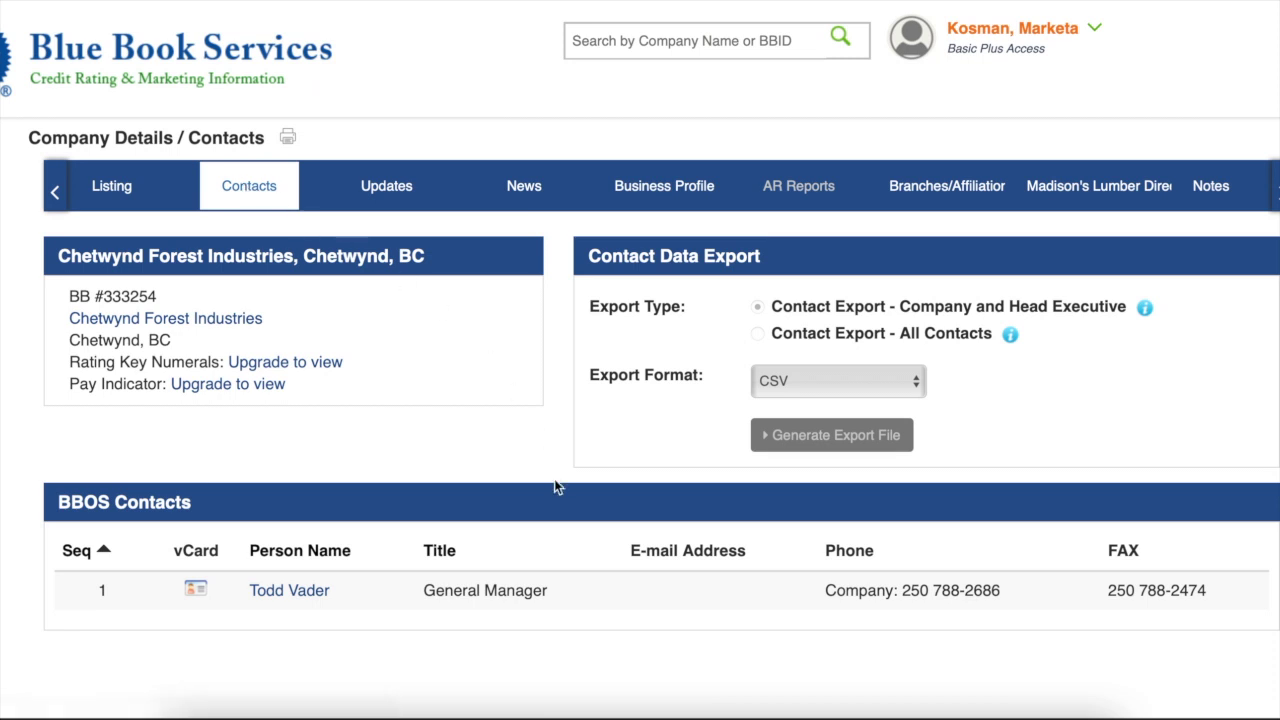
scroll(554, 480, "down", 3)
scroll(554, 480, "up", 3)
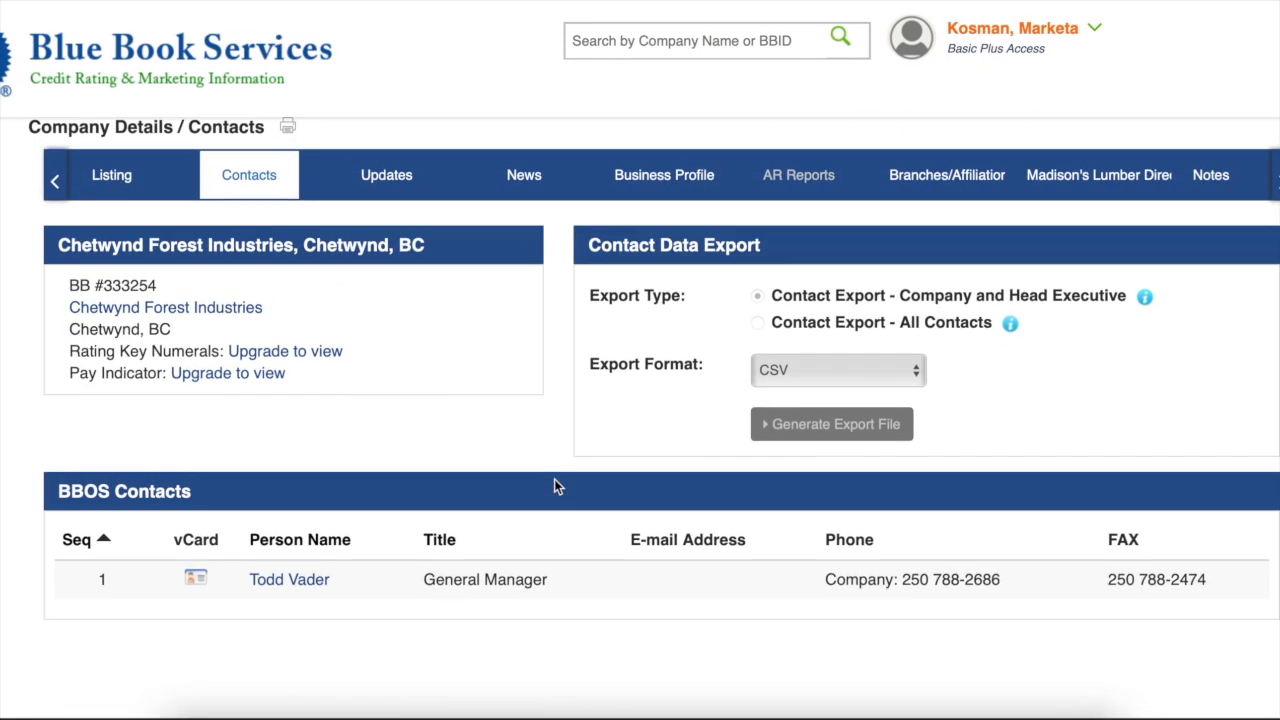
scroll(554, 479, "up", 1)
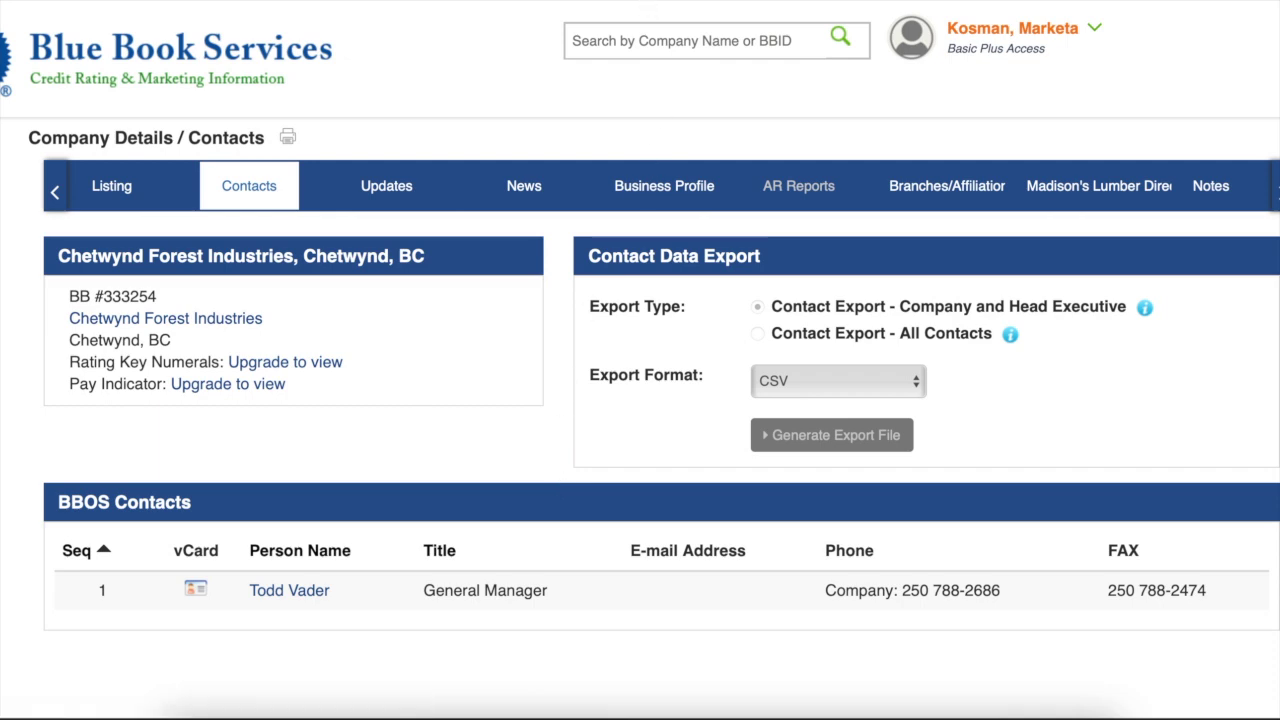
key("alt+Left")
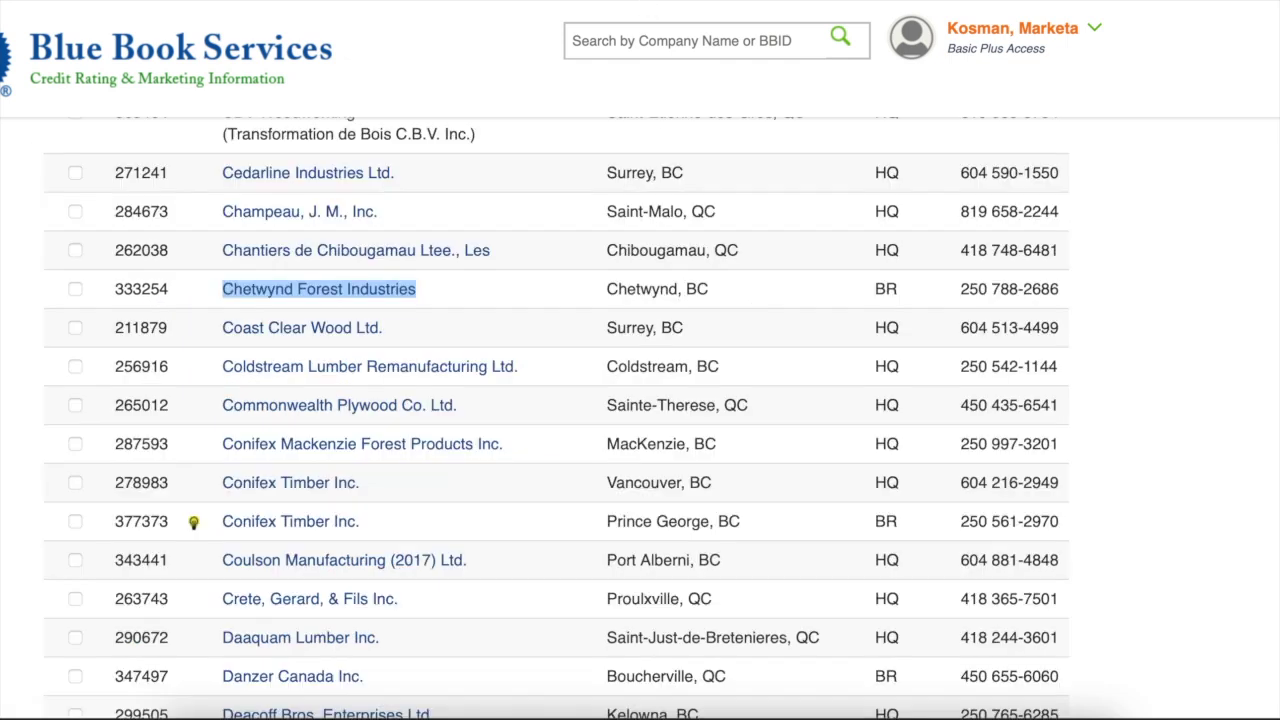
Deselect Chetwynd Forest Industries and scroll the results down to the Teal Cedar–West Fraser entries.
left_click(1087, 247)
scroll(1087, 247, "down", 3)
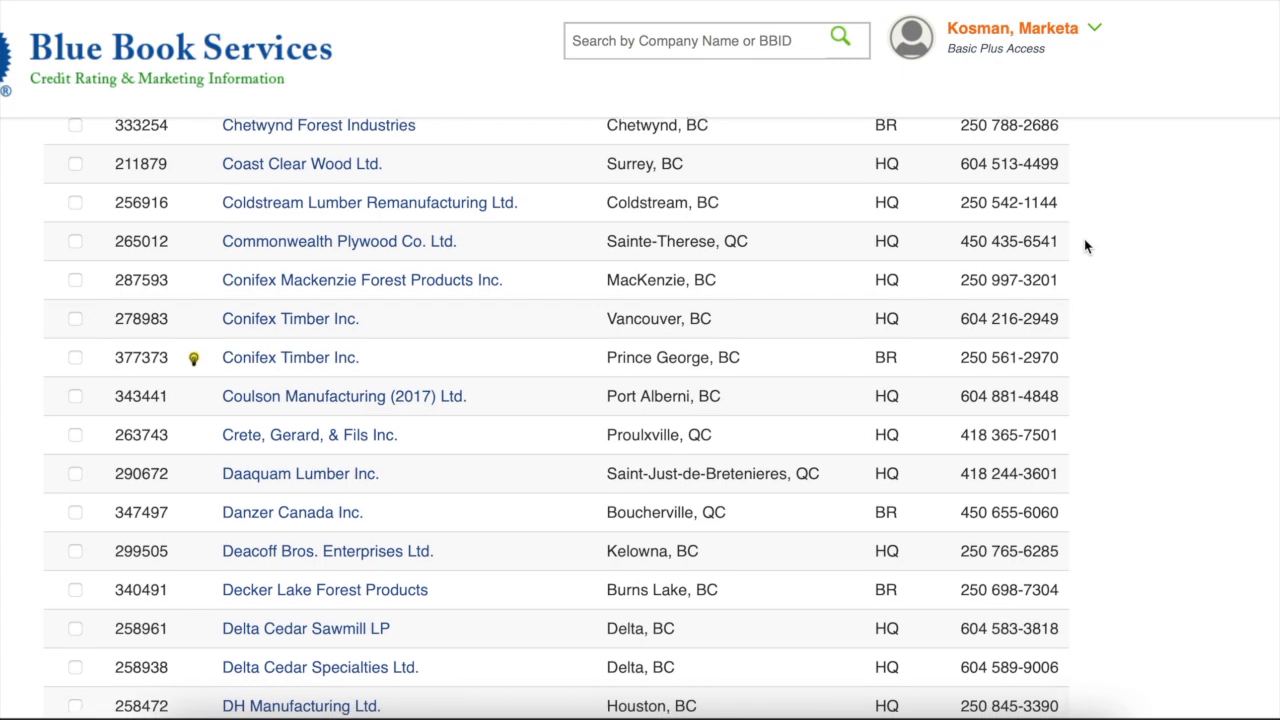
scroll(1087, 247, "down", 3)
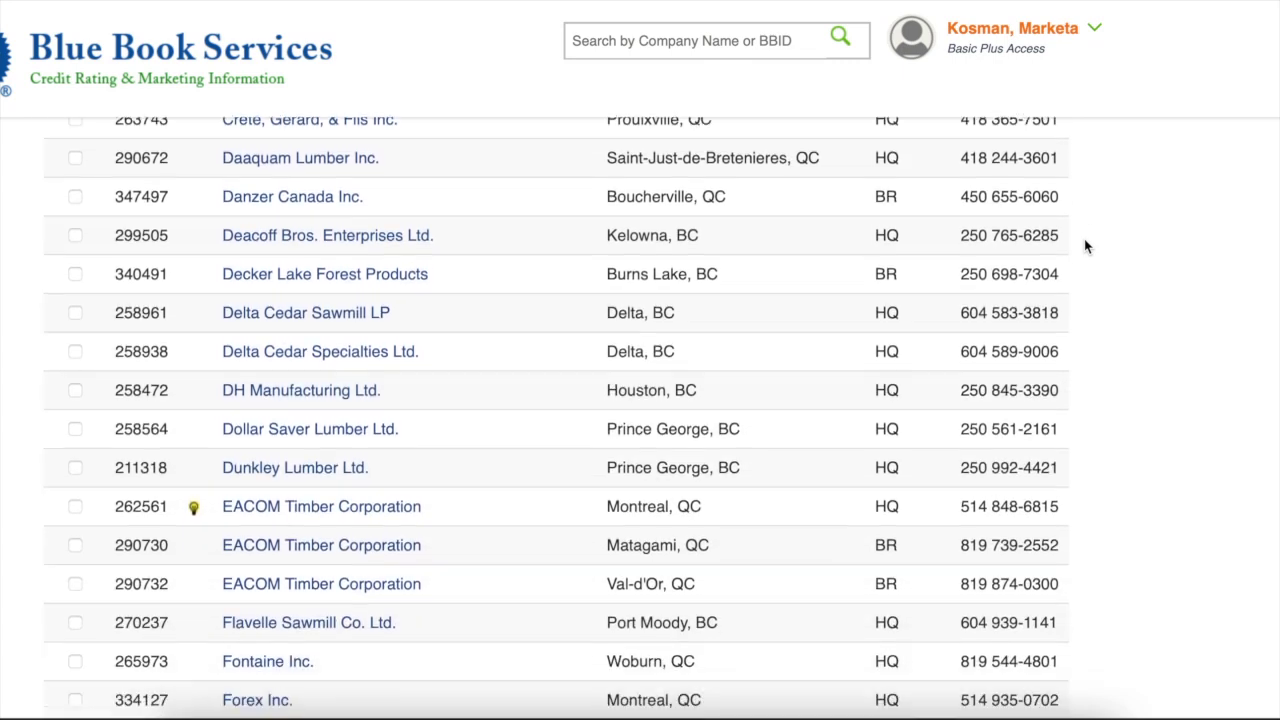
scroll(1087, 247, "down", 3)
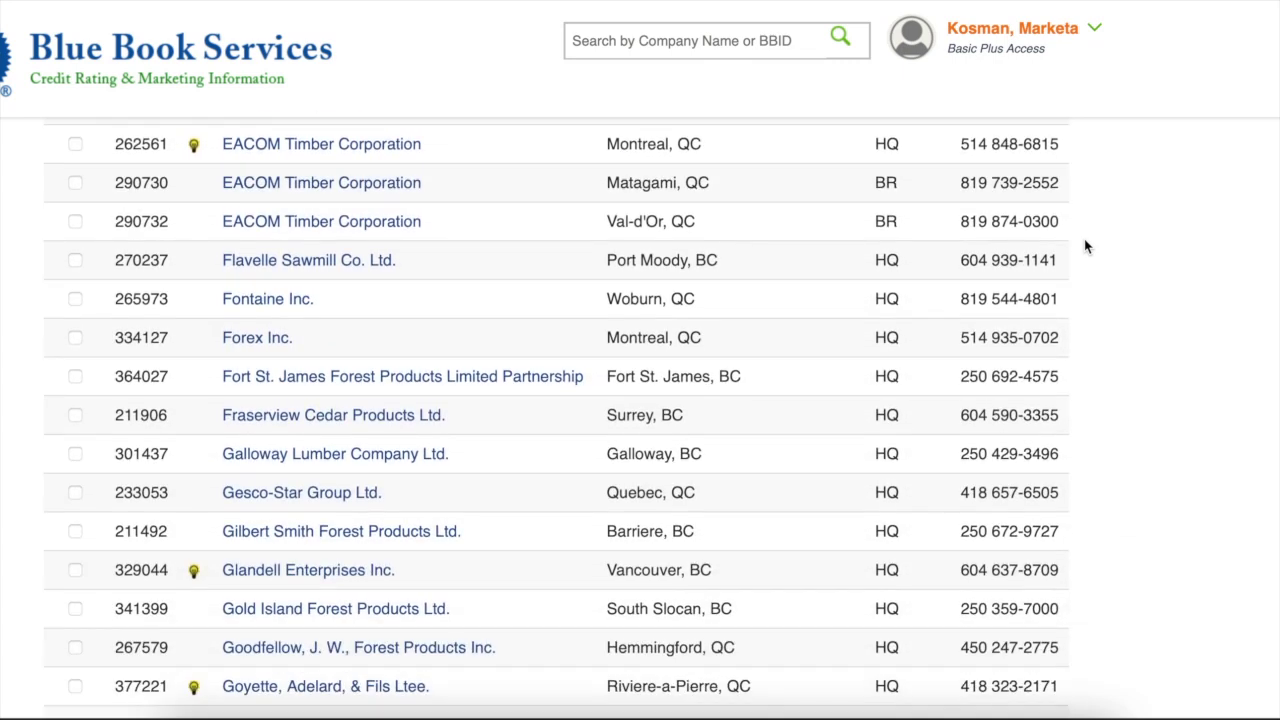
scroll(1087, 247, "down", 1)
scroll(1087, 247, "down", 4)
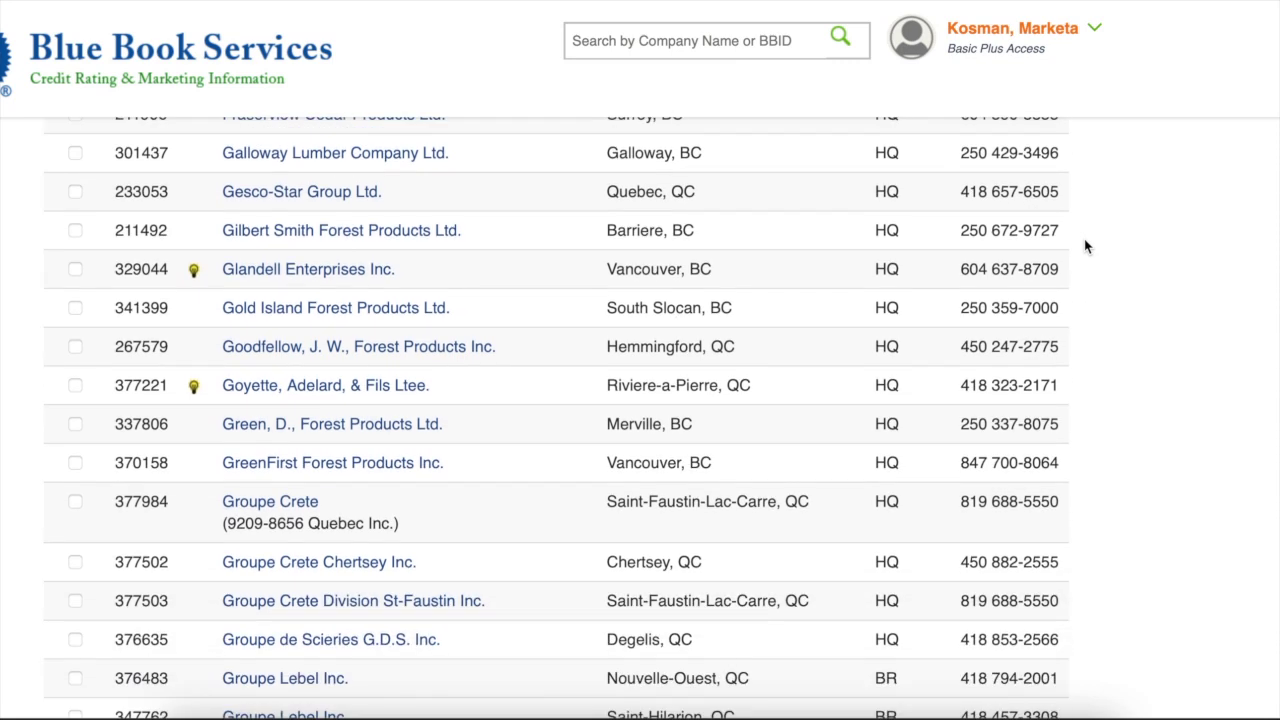
scroll(1087, 247, "down", 5)
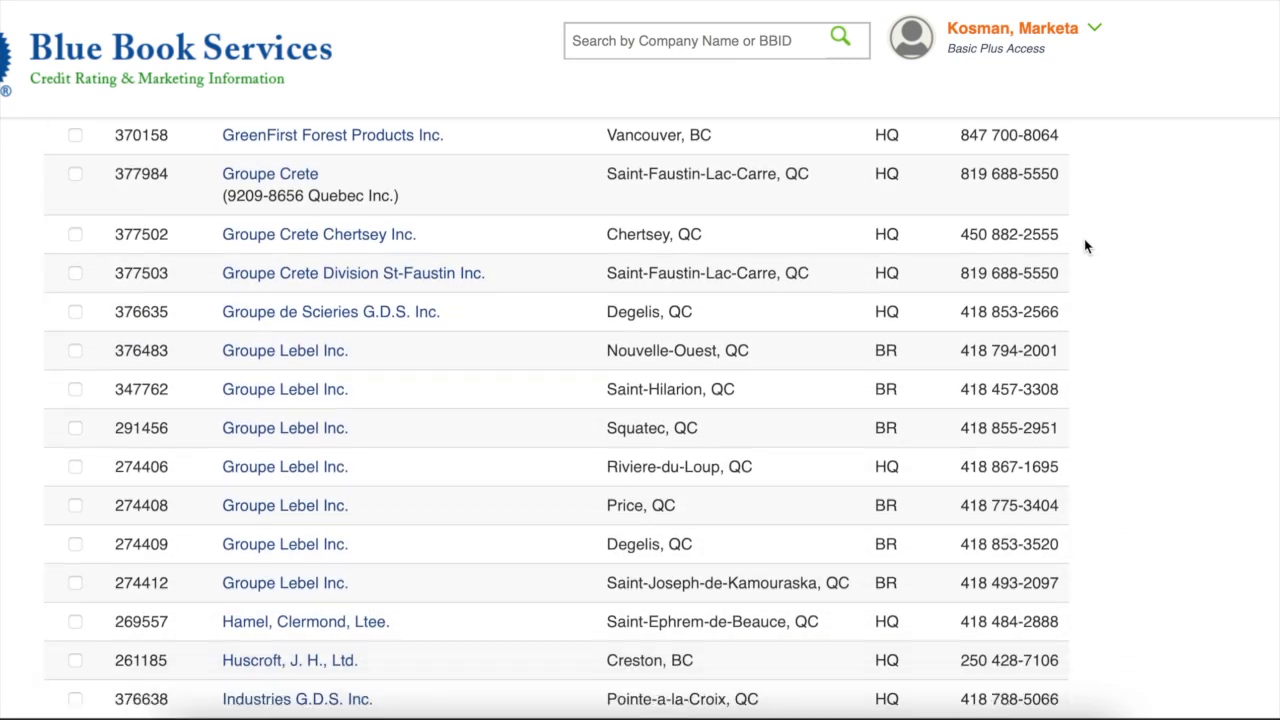
scroll(1087, 247, "down", 10)
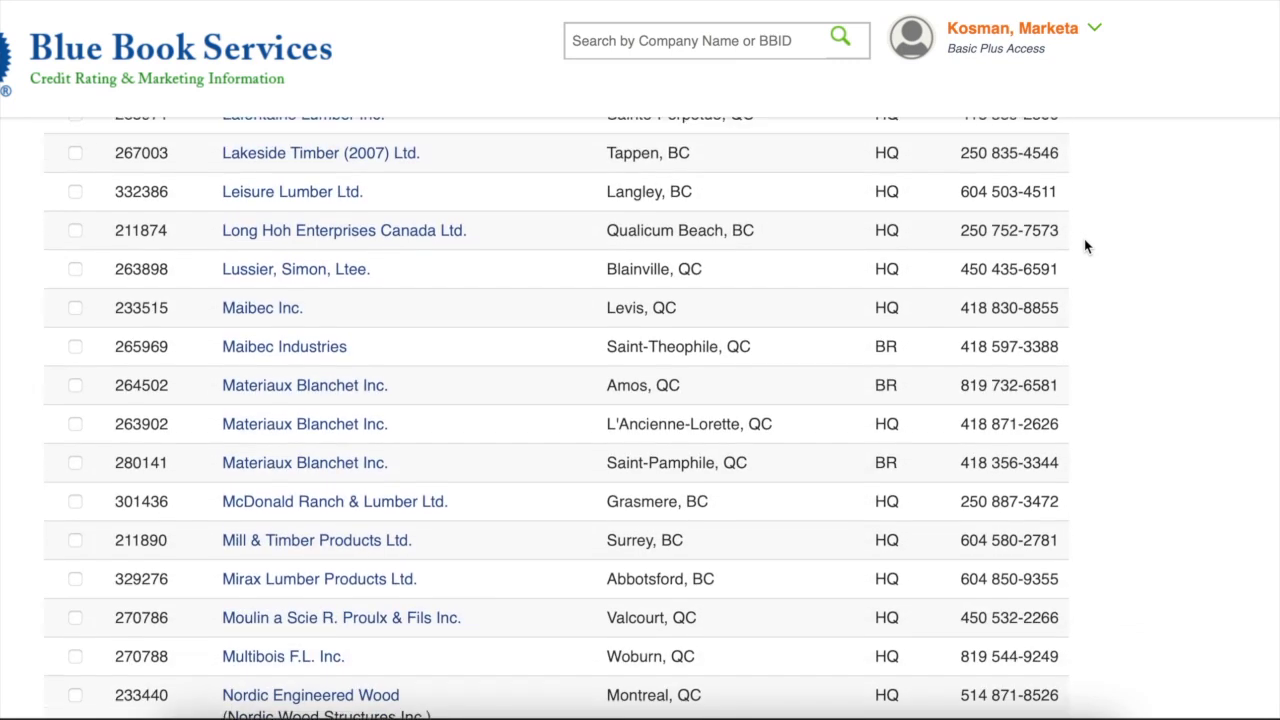
scroll(1087, 247, "down", 1)
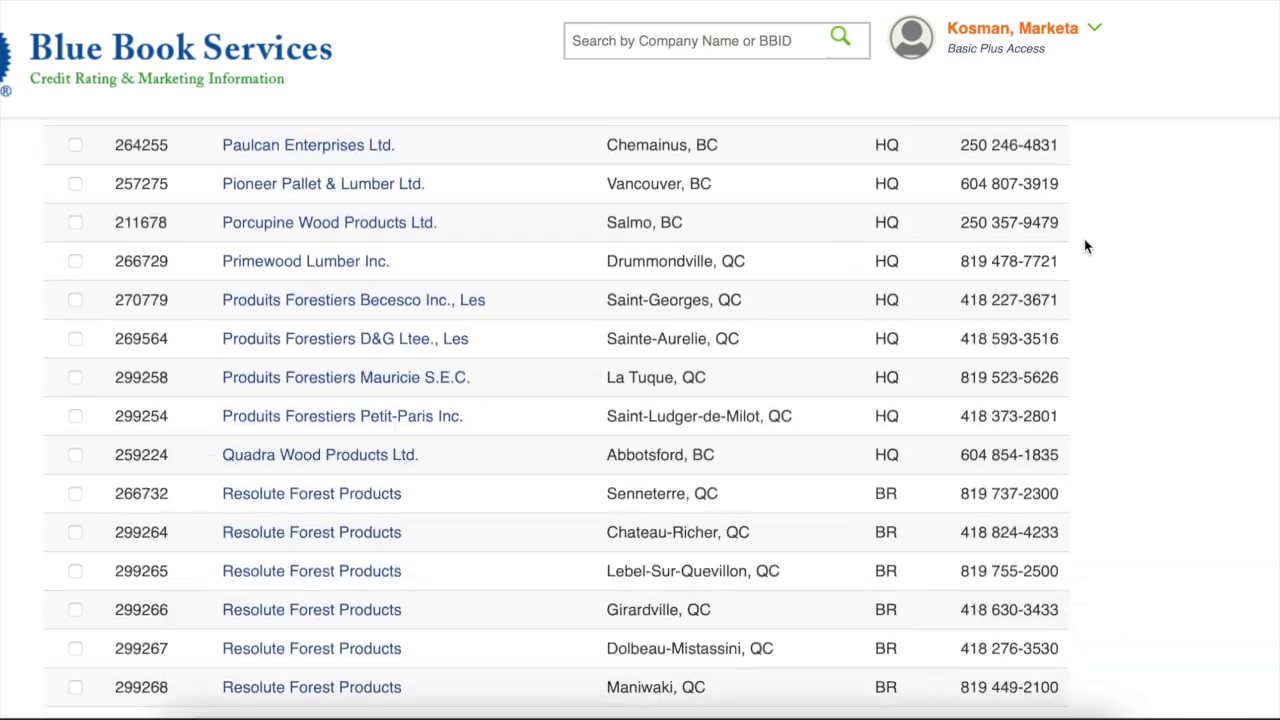